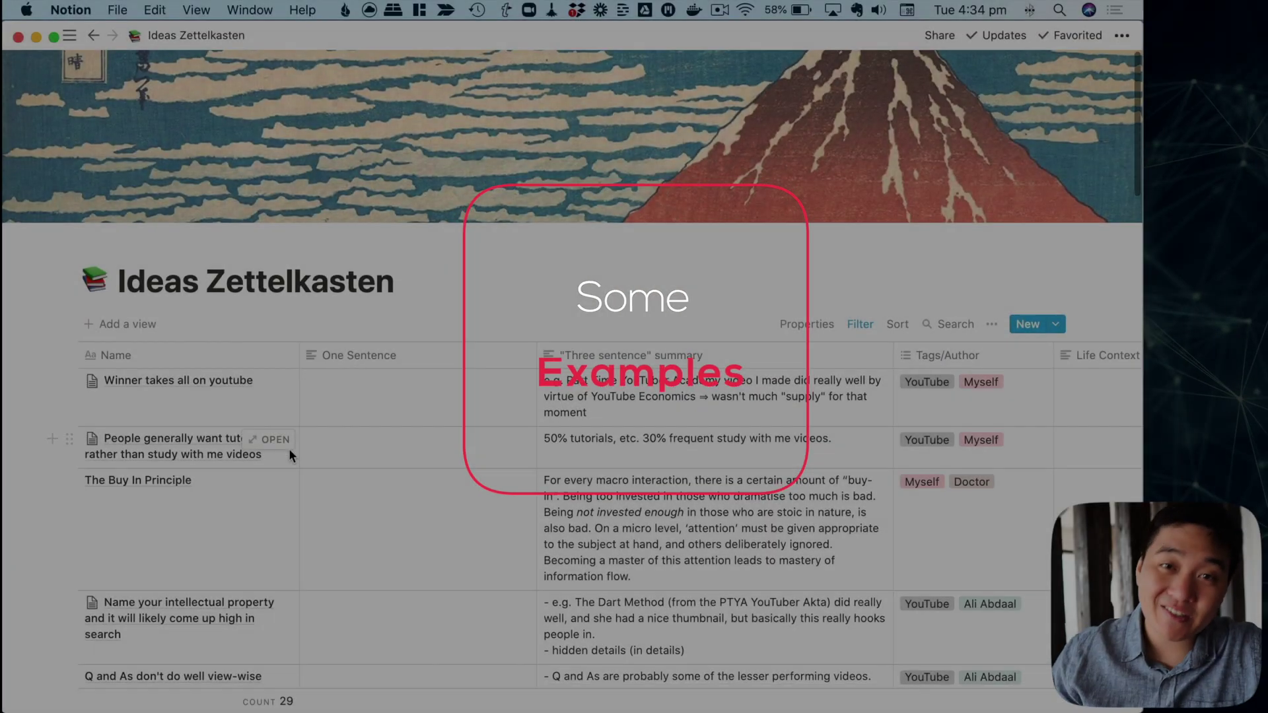
Preview the 'Winner takes all on youtube' note, read through it, then close it
{"action": "scroll", "coordinate": [198, 284], "scroll_direction": "down", "scroll_amount": 2}
{"action": "scroll", "coordinate": [162, 296], "scroll_direction": "down", "scroll_amount": 1}
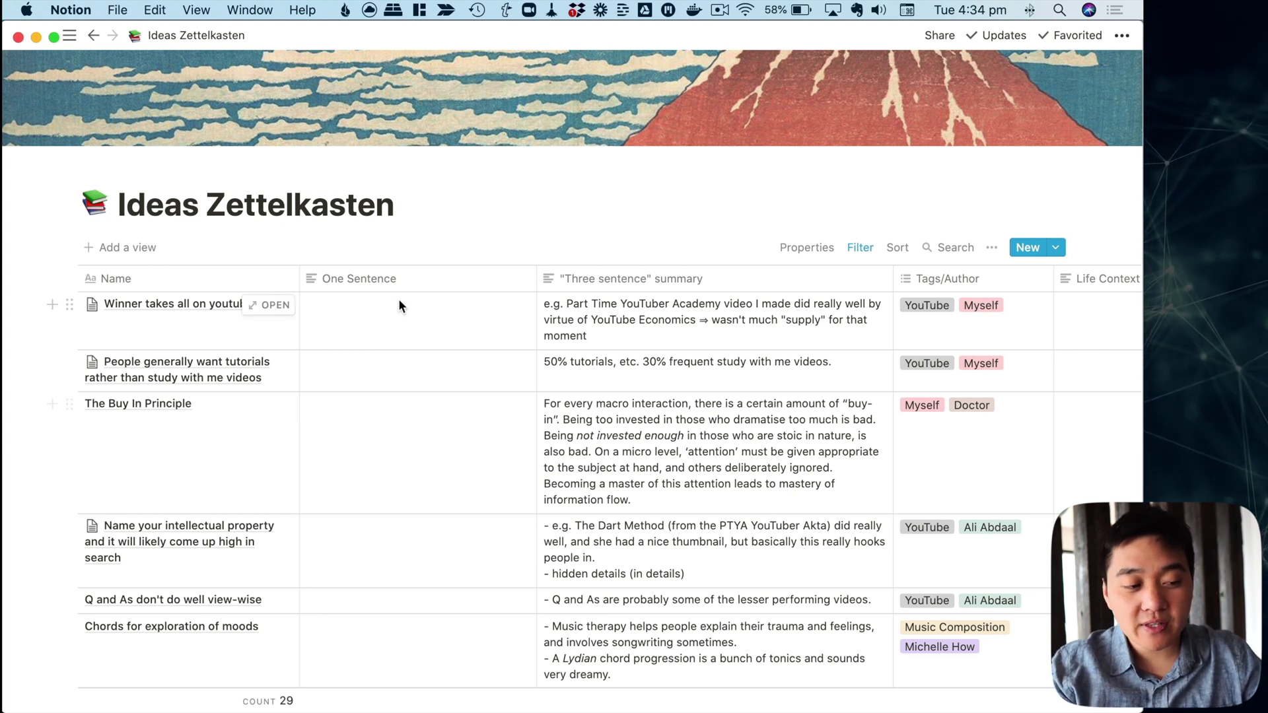
{"action": "left_click", "coordinate": [637, 327]}
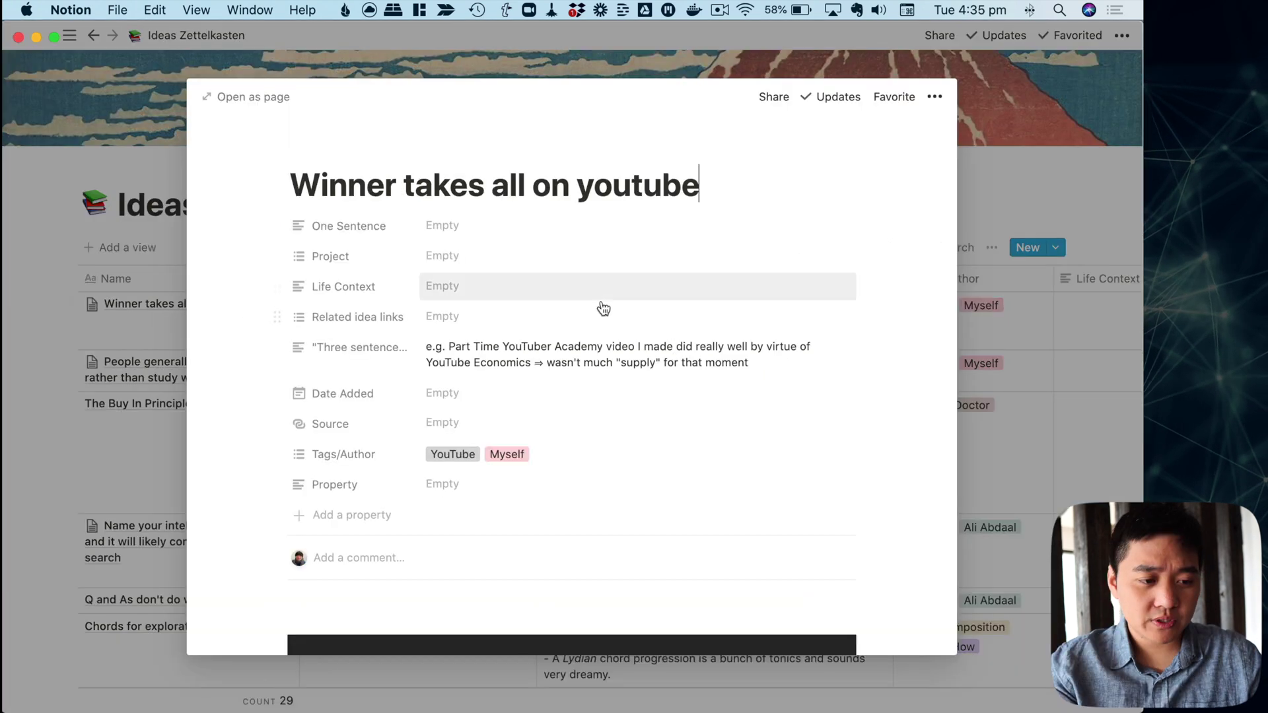
{"action": "scroll", "coordinate": [625, 334], "scroll_direction": "down", "scroll_amount": 5}
{"action": "scroll", "coordinate": [617, 344], "scroll_direction": "down", "scroll_amount": 5}
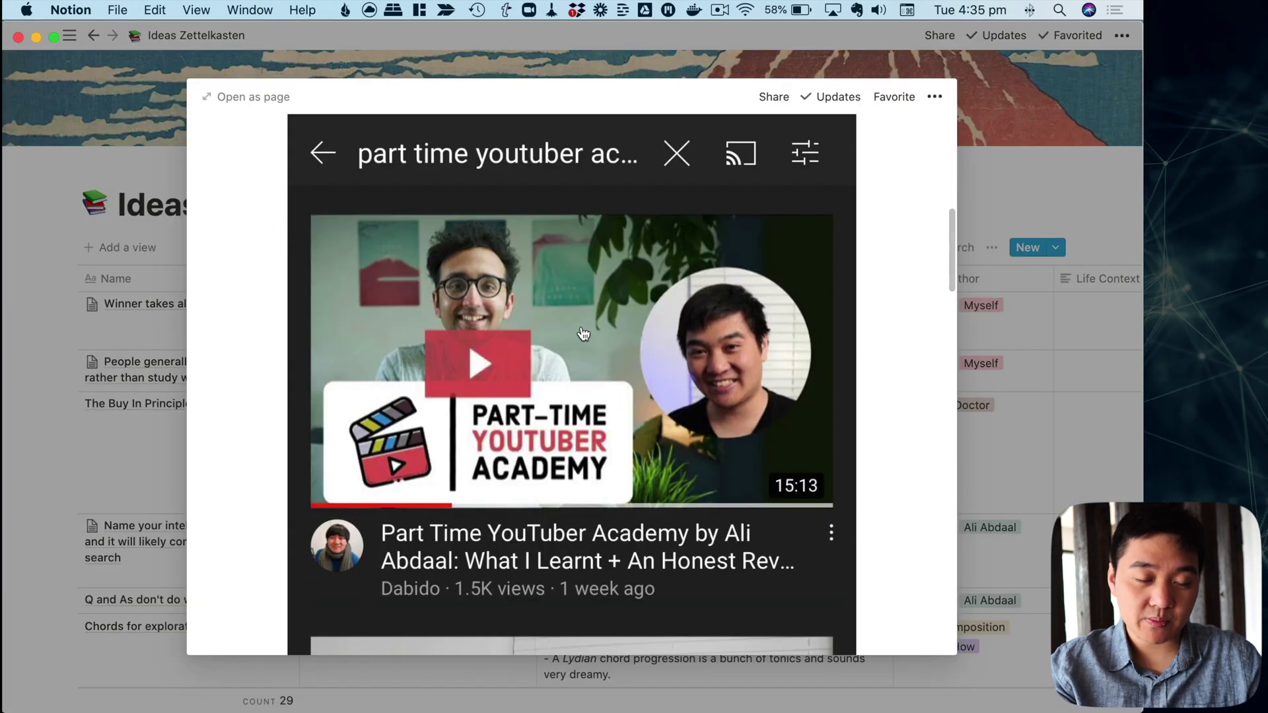
{"action": "scroll", "coordinate": [568, 353], "scroll_direction": "down", "scroll_amount": 1}
{"action": "scroll", "coordinate": [457, 346], "scroll_direction": "down", "scroll_amount": 10}
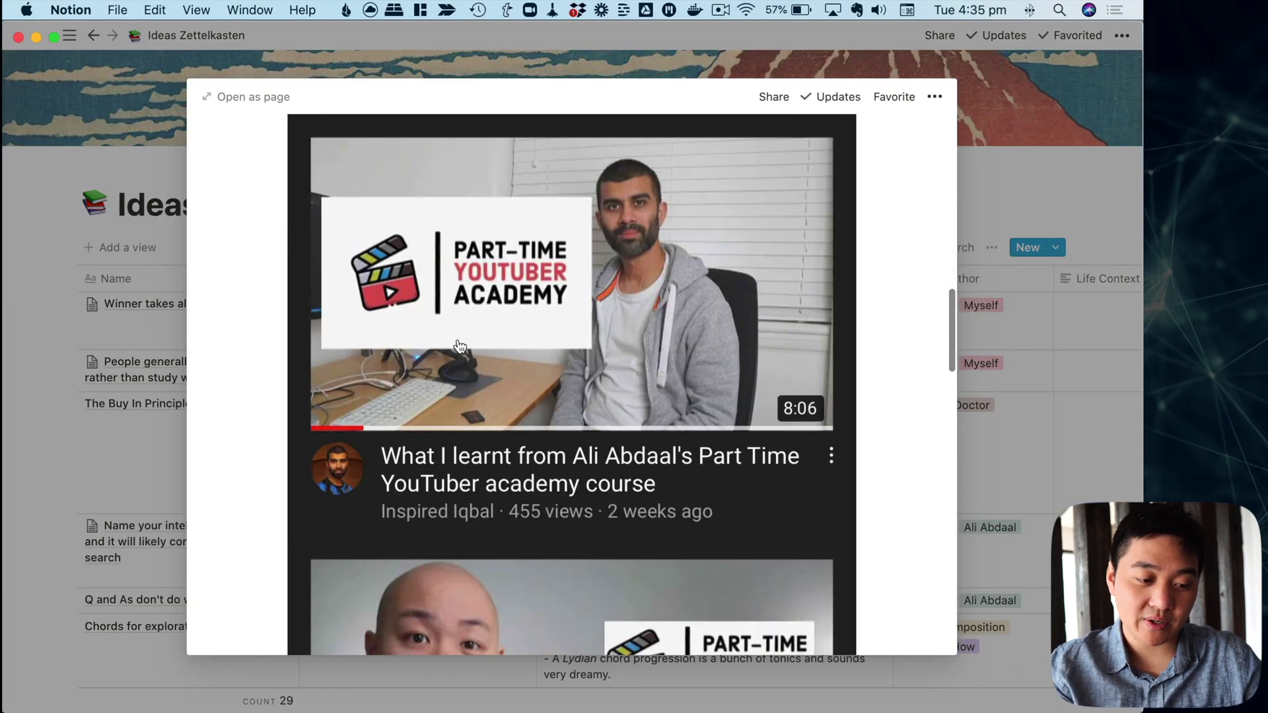
{"action": "key", "text": "Escape"}
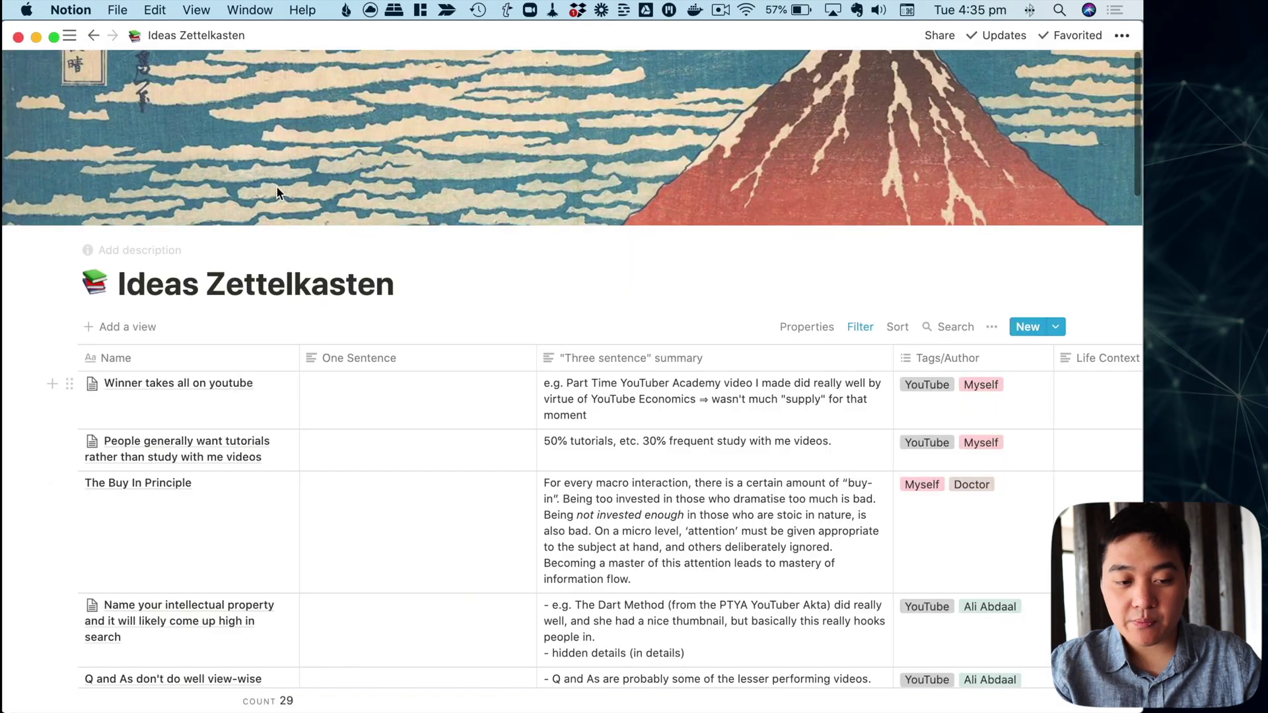
Scroll down the table and open the 'Skillshare interview with founder' row
{"action": "scroll", "coordinate": [745, 469], "scroll_direction": "down", "scroll_amount": 3}
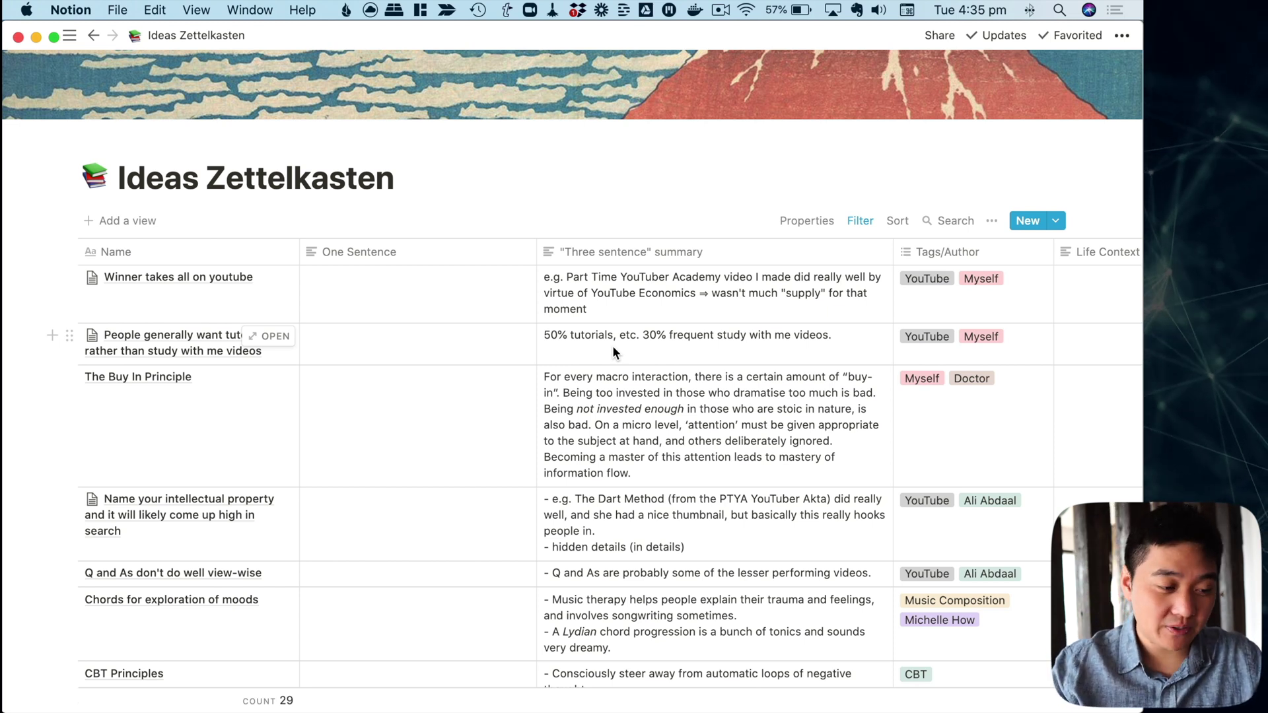
{"action": "scroll", "coordinate": [612, 346], "scroll_direction": "down", "scroll_amount": 3}
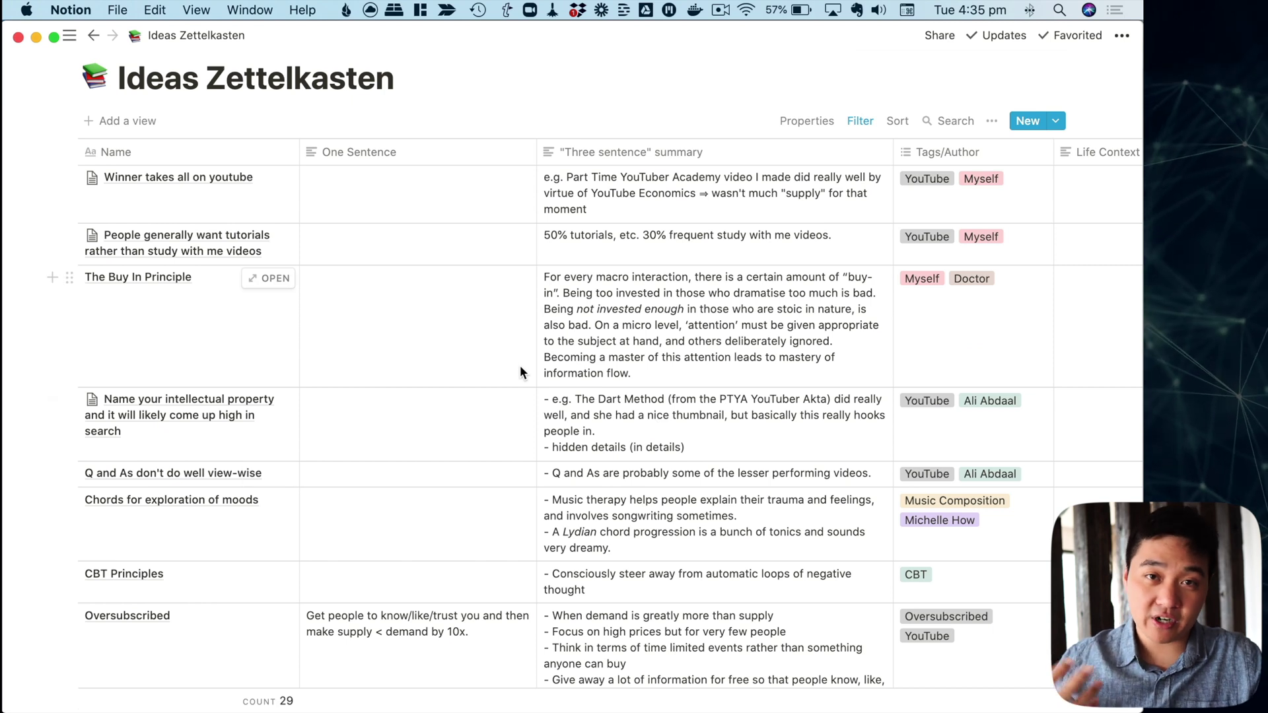
{"action": "scroll", "coordinate": [520, 366], "scroll_direction": "down", "scroll_amount": 3}
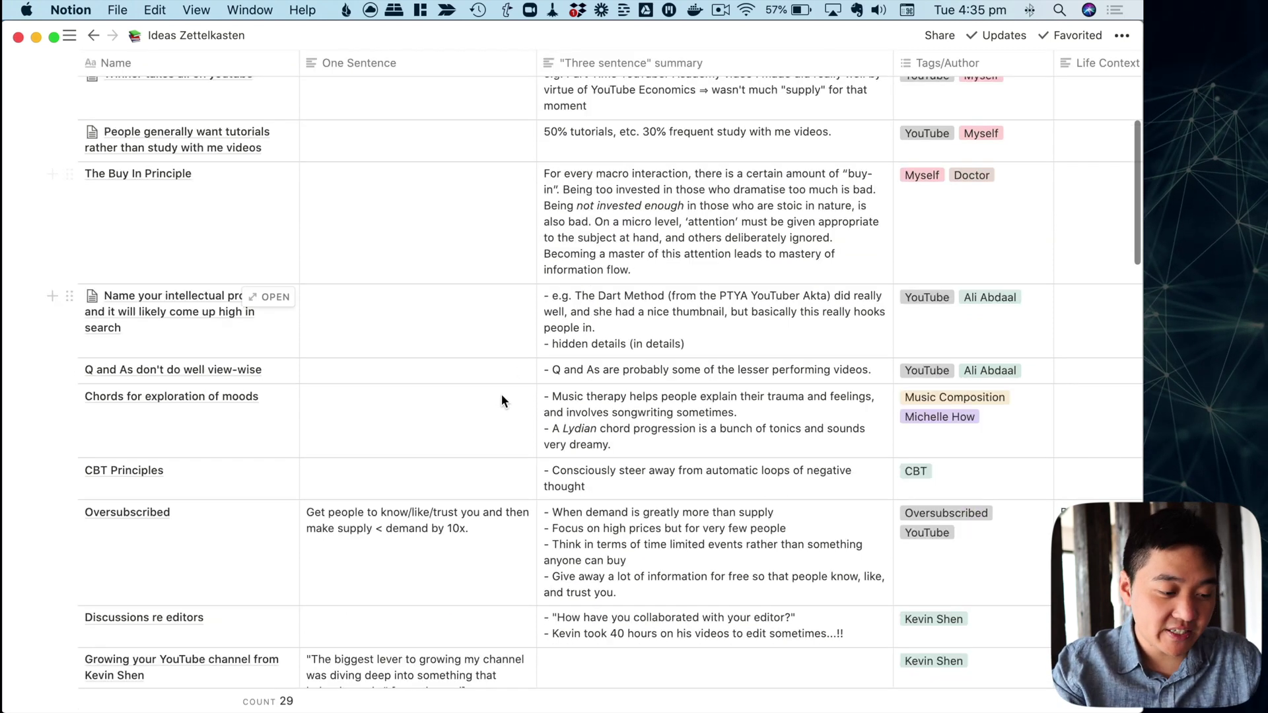
{"action": "scroll", "coordinate": [192, 456], "scroll_direction": "down", "scroll_amount": 8}
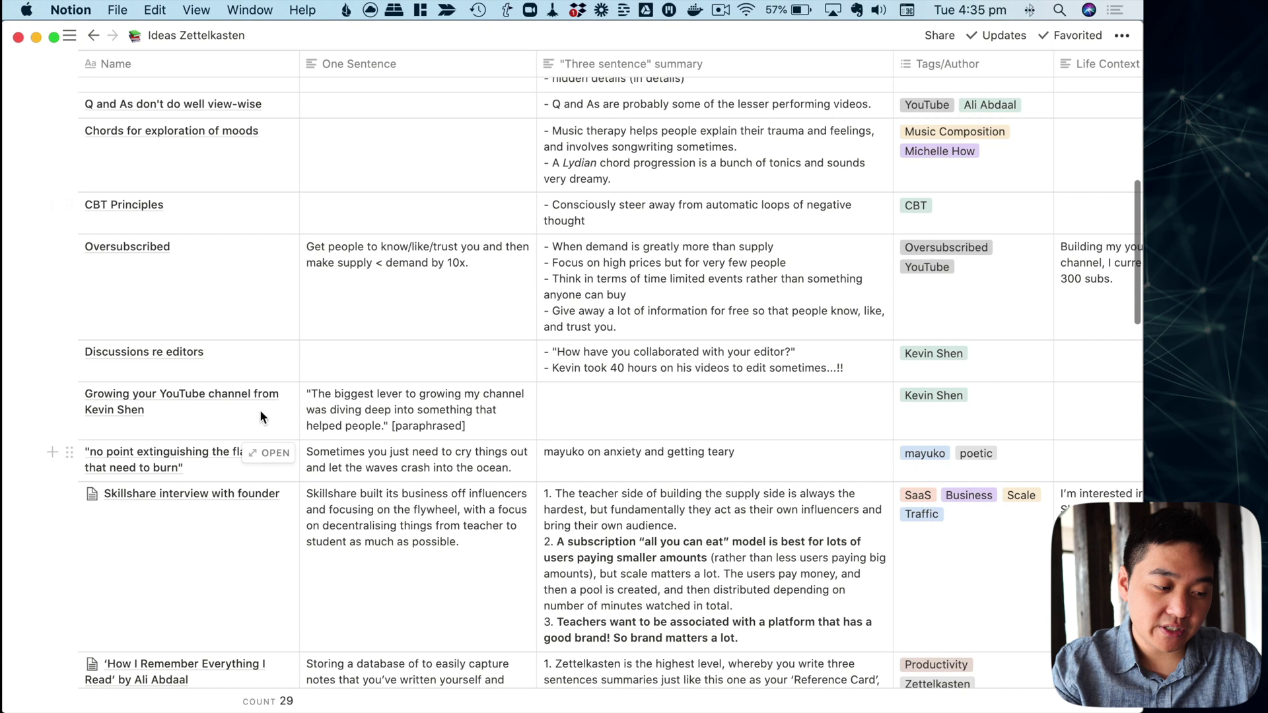
{"action": "left_click", "coordinate": [271, 491]}
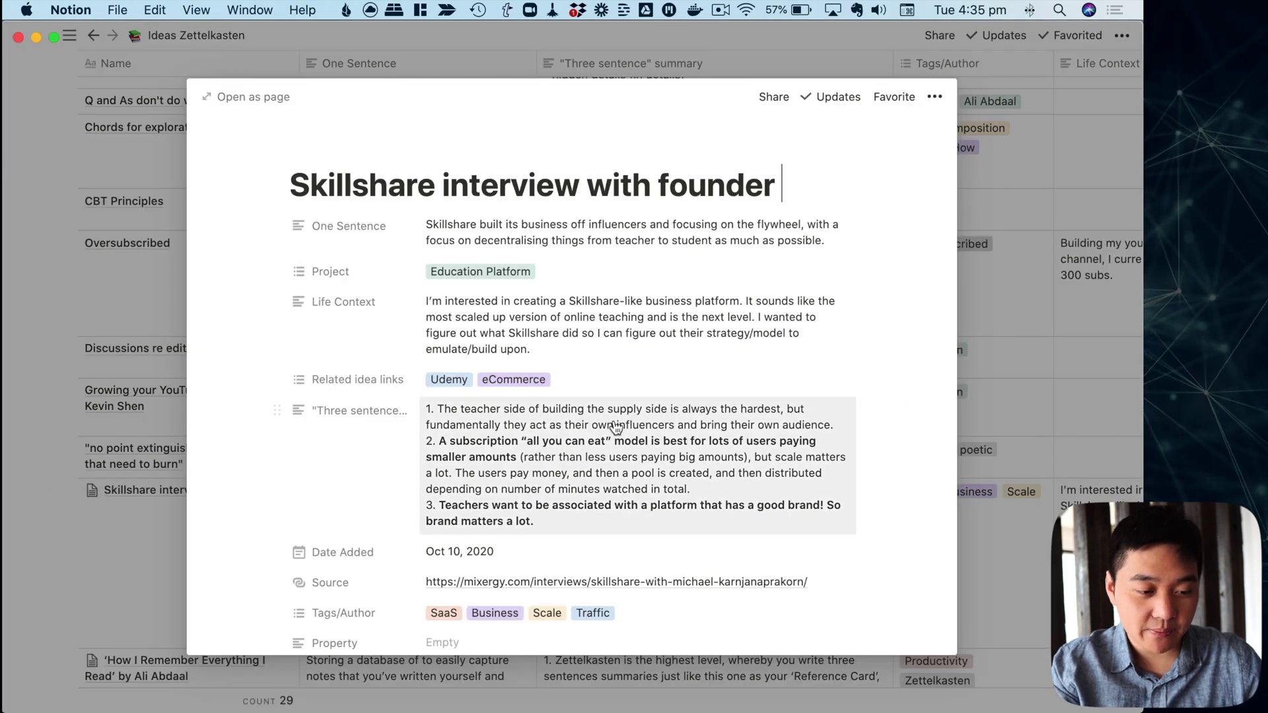
Scroll through the Skillshare interview page's three-point summary to the end and back up
{"action": "scroll", "coordinate": [613, 420], "scroll_direction": "down", "scroll_amount": 15}
{"action": "scroll", "coordinate": [468, 290], "scroll_direction": "up", "scroll_amount": 15}
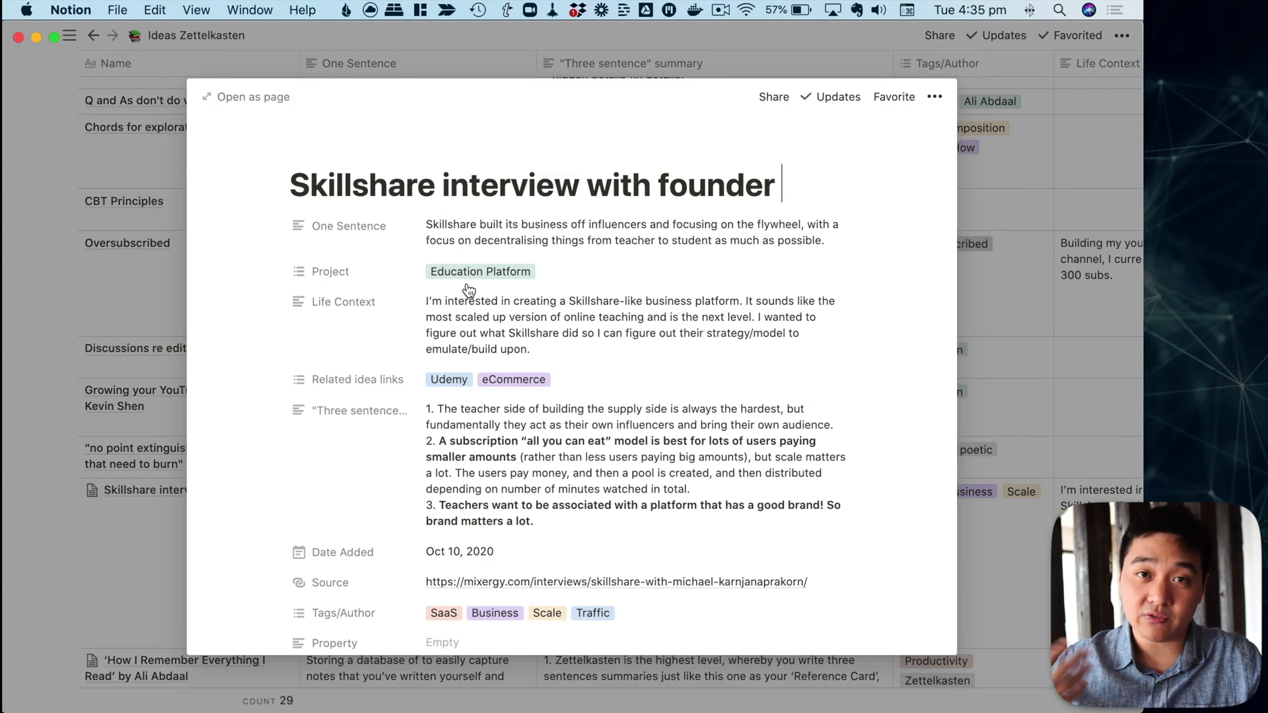
{"action": "scroll", "coordinate": [430, 317], "scroll_direction": "down", "scroll_amount": 15}
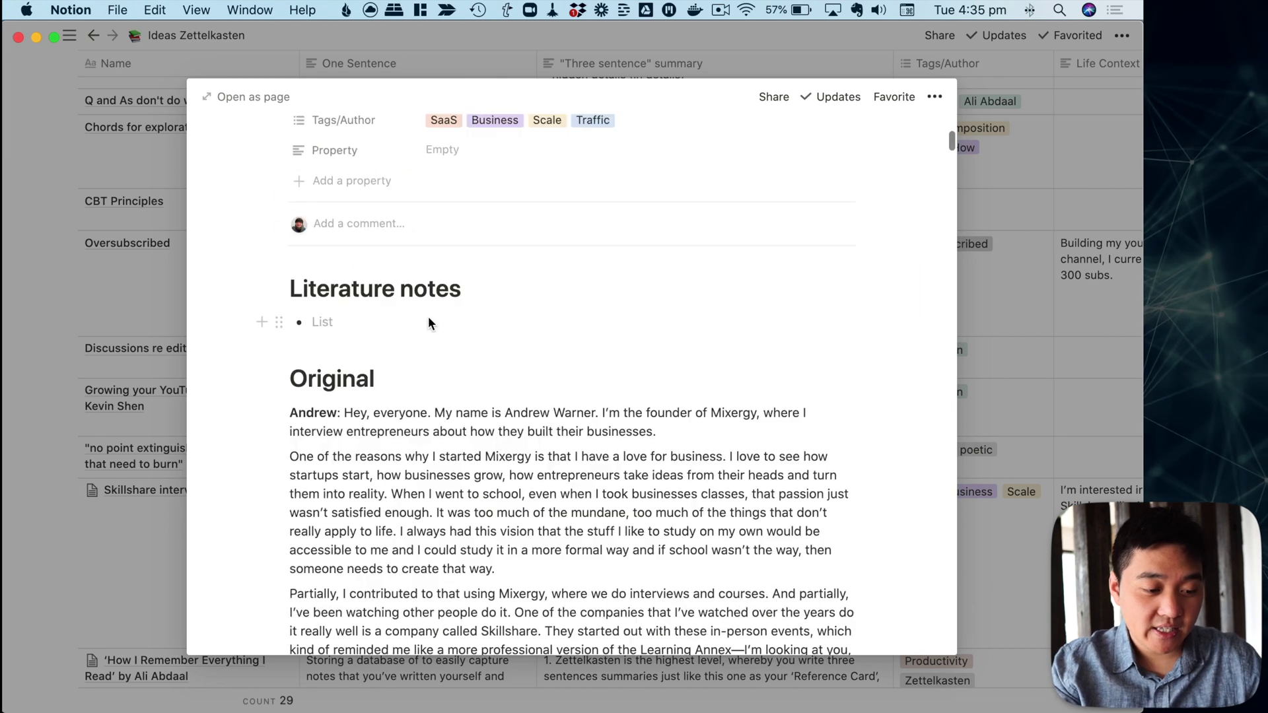
{"action": "scroll", "coordinate": [423, 326], "scroll_direction": "down", "scroll_amount": 10}
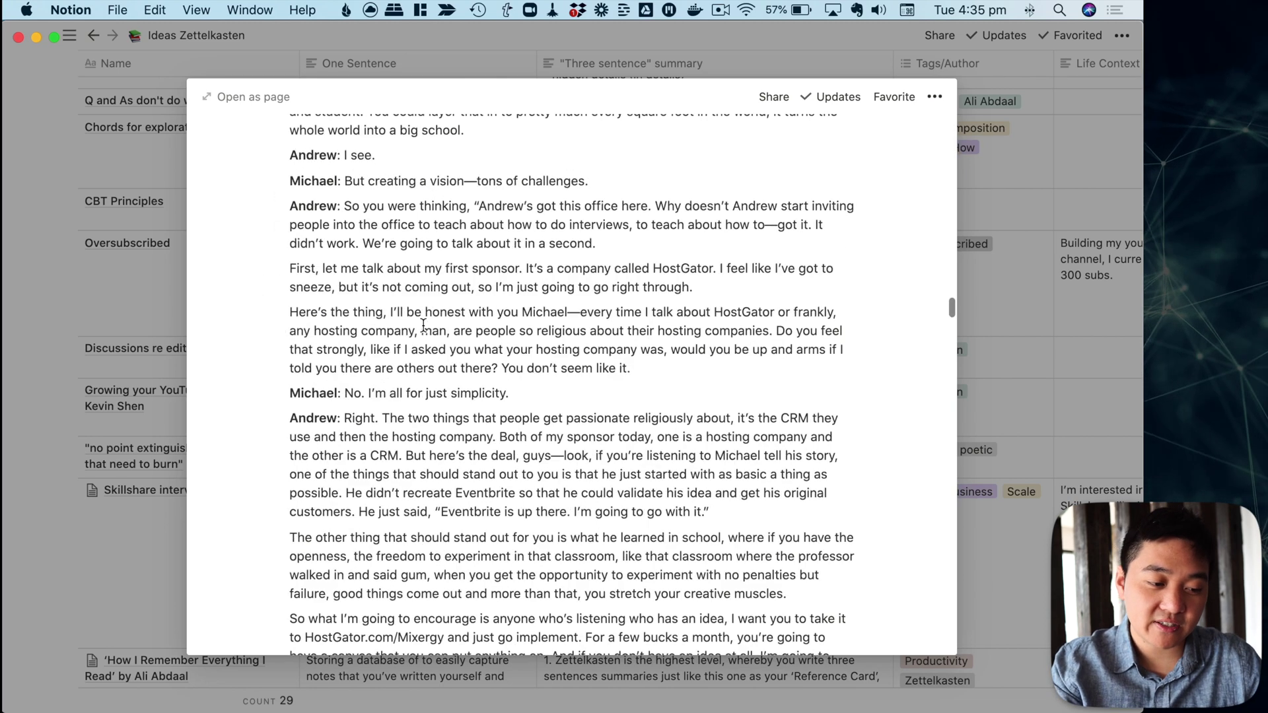
{"action": "scroll", "coordinate": [951, 326], "scroll_direction": "down", "scroll_amount": 2}
{"action": "left_click_drag", "start_coordinate": [951, 328], "coordinate": [858, 651]}
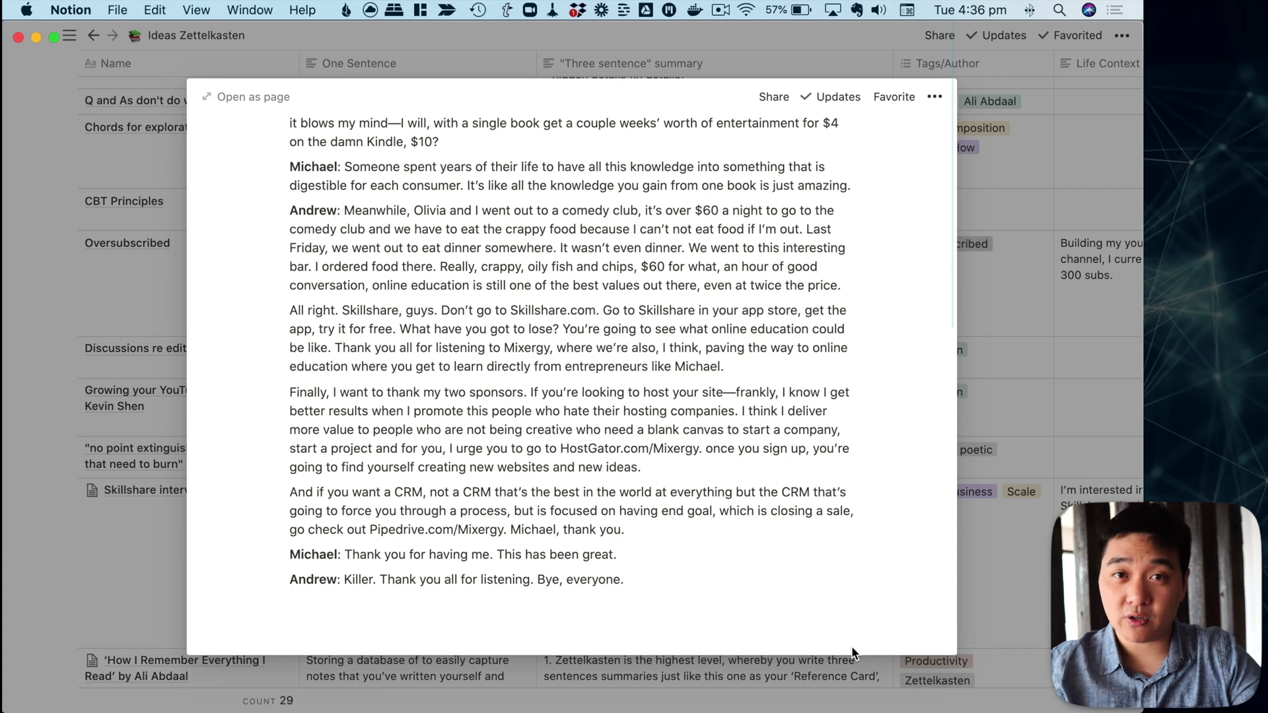
{"action": "scroll", "coordinate": [851, 646], "scroll_direction": "up", "scroll_amount": 20}
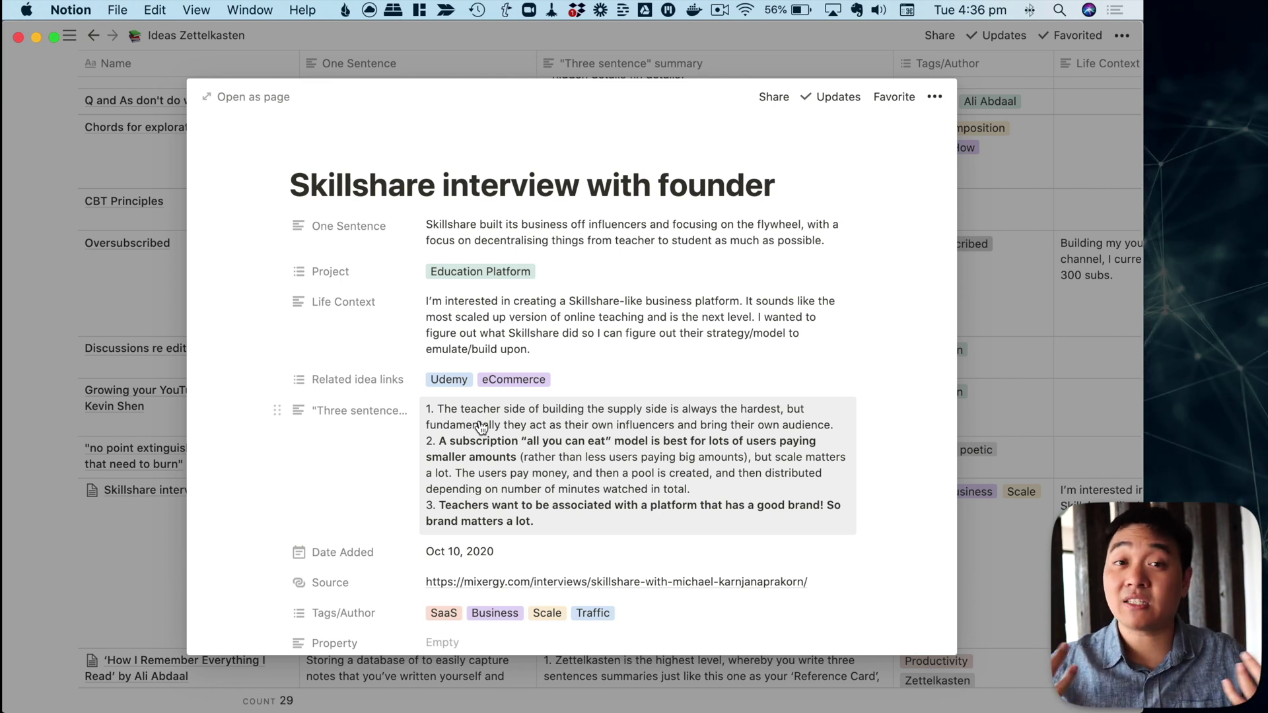
Close the note and search the table for 'skillshare'
{"action": "left_click", "coordinate": [1021, 379]}
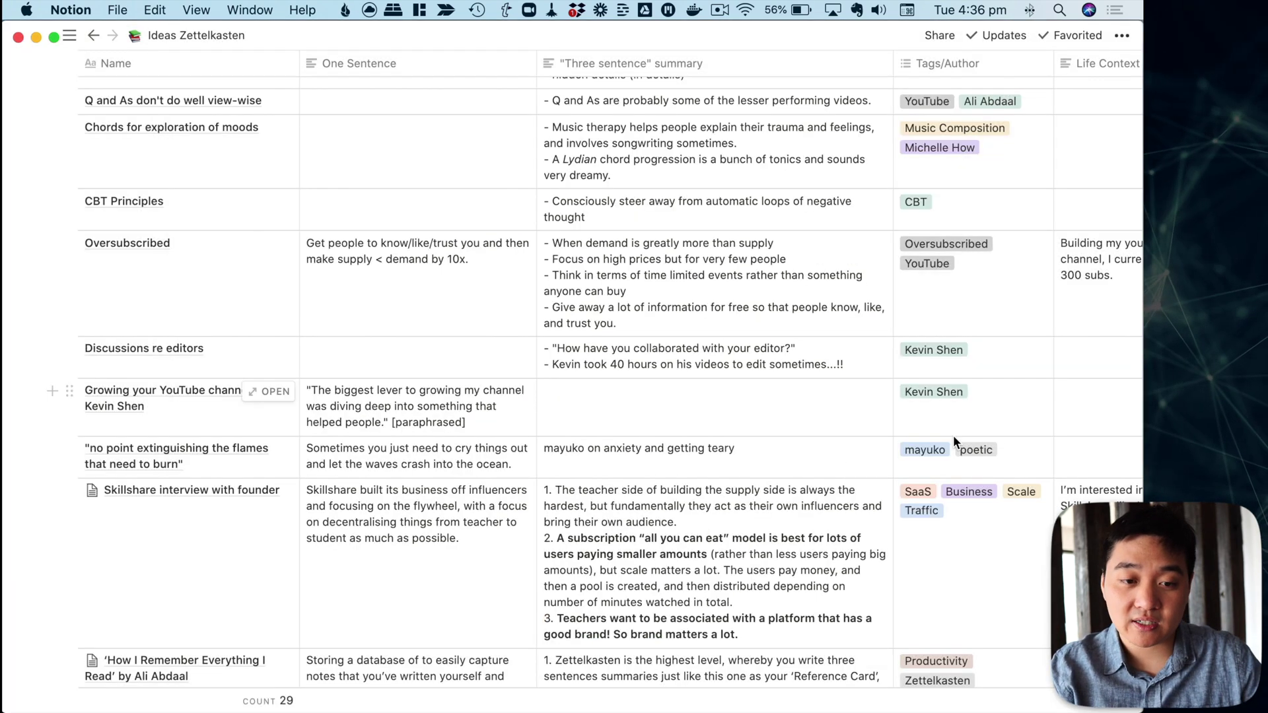
{"action": "scroll", "coordinate": [958, 446], "scroll_direction": "up", "scroll_amount": 10}
{"action": "left_click", "coordinate": [952, 327]}
{"action": "type", "text": "sk"}
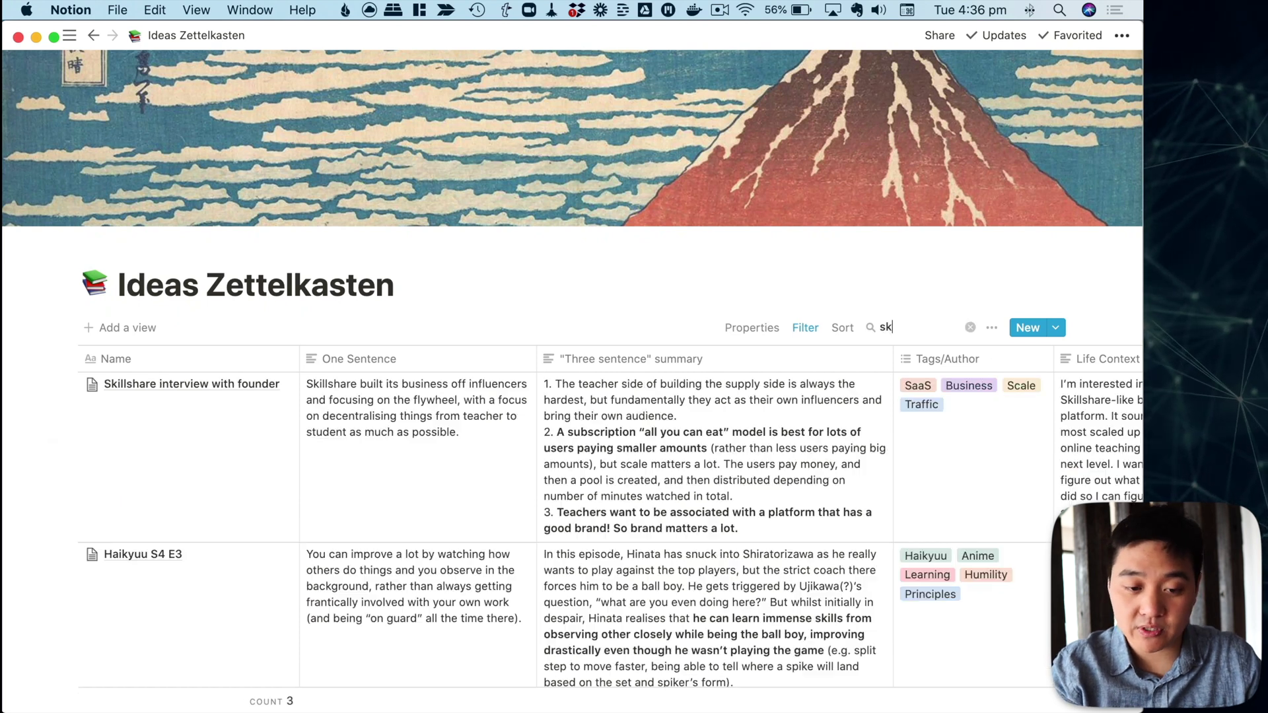
{"action": "type", "text": "illshare"}
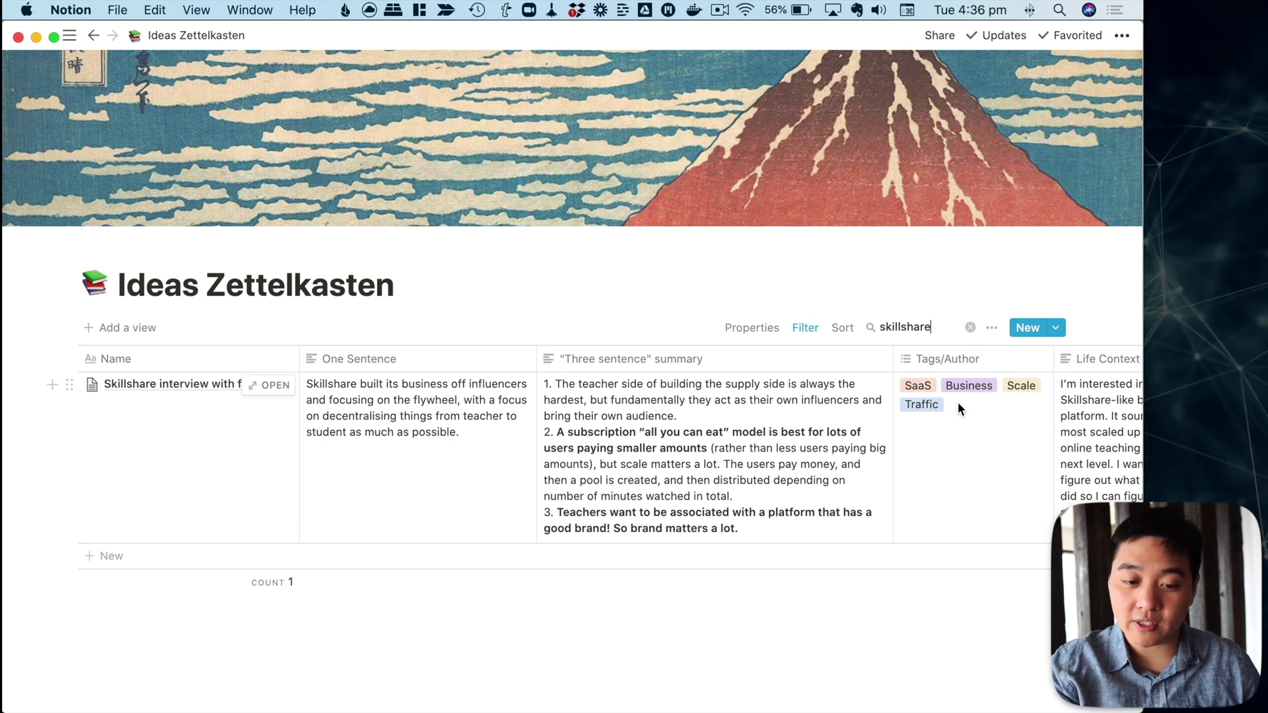
Add the Productivity tag to the Skillshare note
{"action": "left_click", "coordinate": [961, 440]}
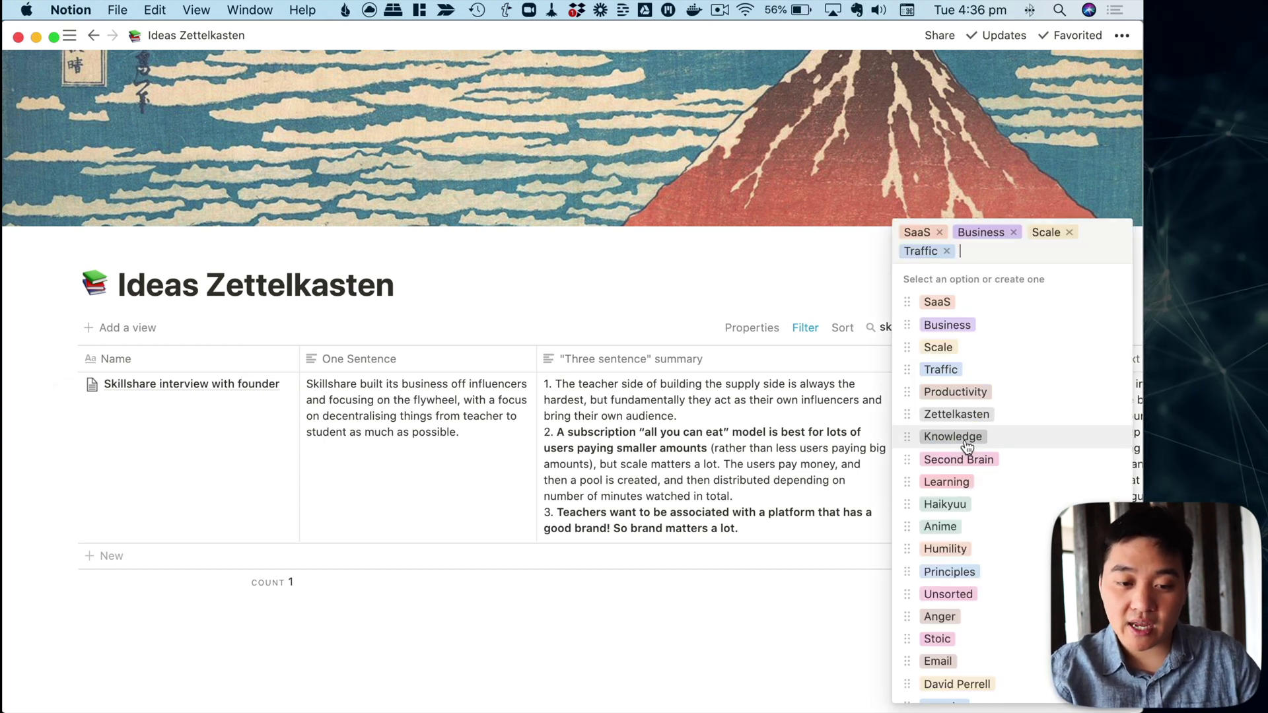
{"action": "left_click", "coordinate": [993, 396]}
{"action": "key", "text": "Escape"}
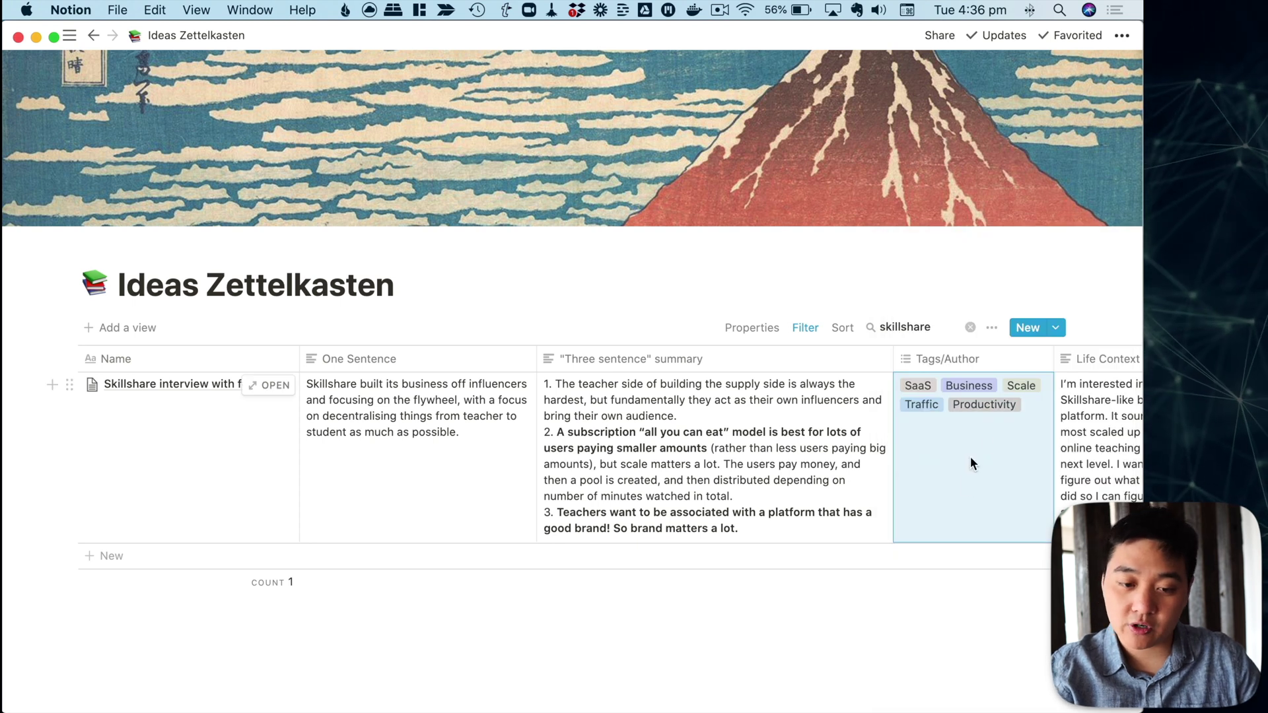
Abandon adding a 'Digital business' tag and change the search to 'youtube'
{"action": "left_click", "coordinate": [971, 463]}
{"action": "type", "text": "Digital business"}
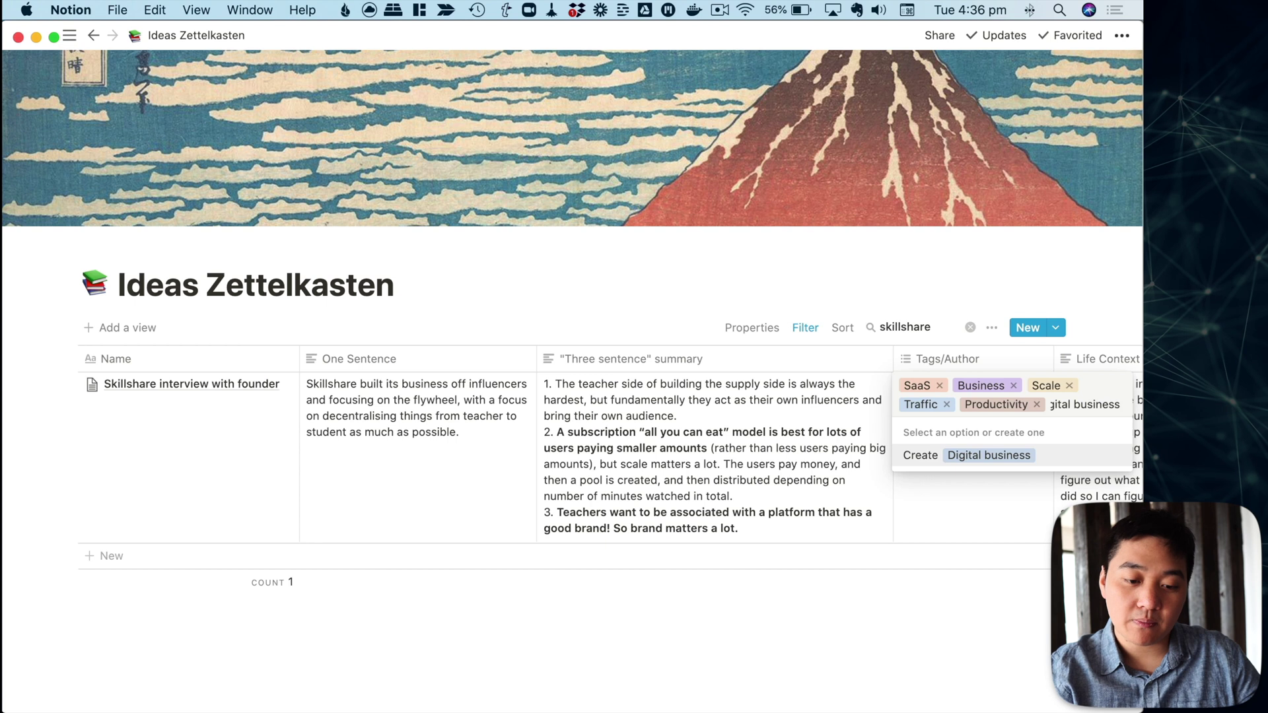
{"action": "key", "text": "alt+BackSpace"}
{"action": "key", "text": "alt+BackSpace"}
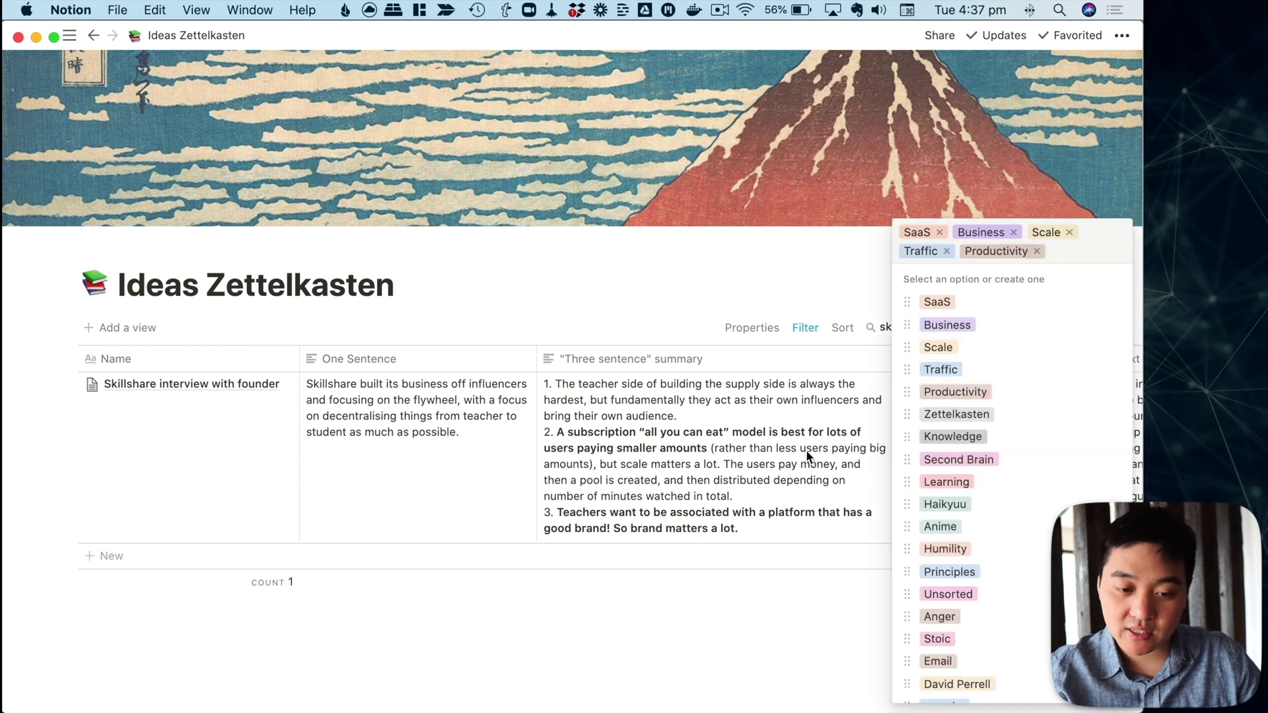
{"action": "key", "text": "Escape"}
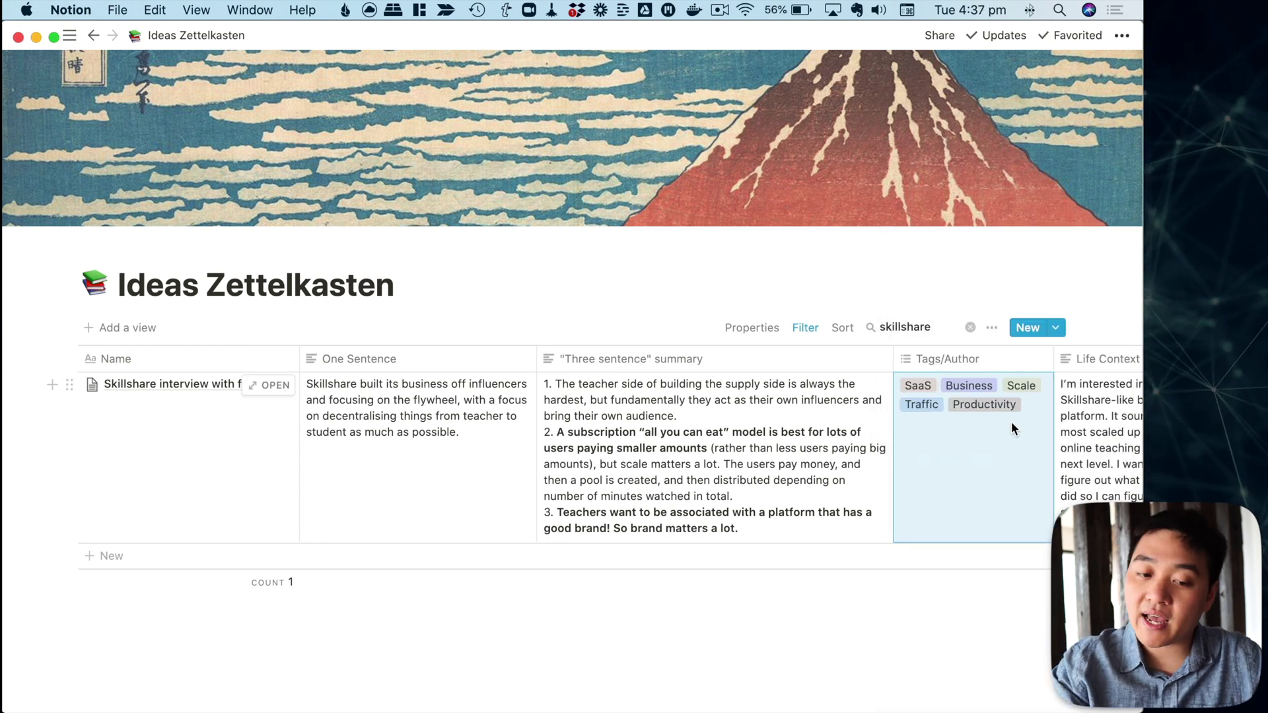
{"action": "left_click", "coordinate": [970, 326]}
{"action": "type", "text": "youtube"}
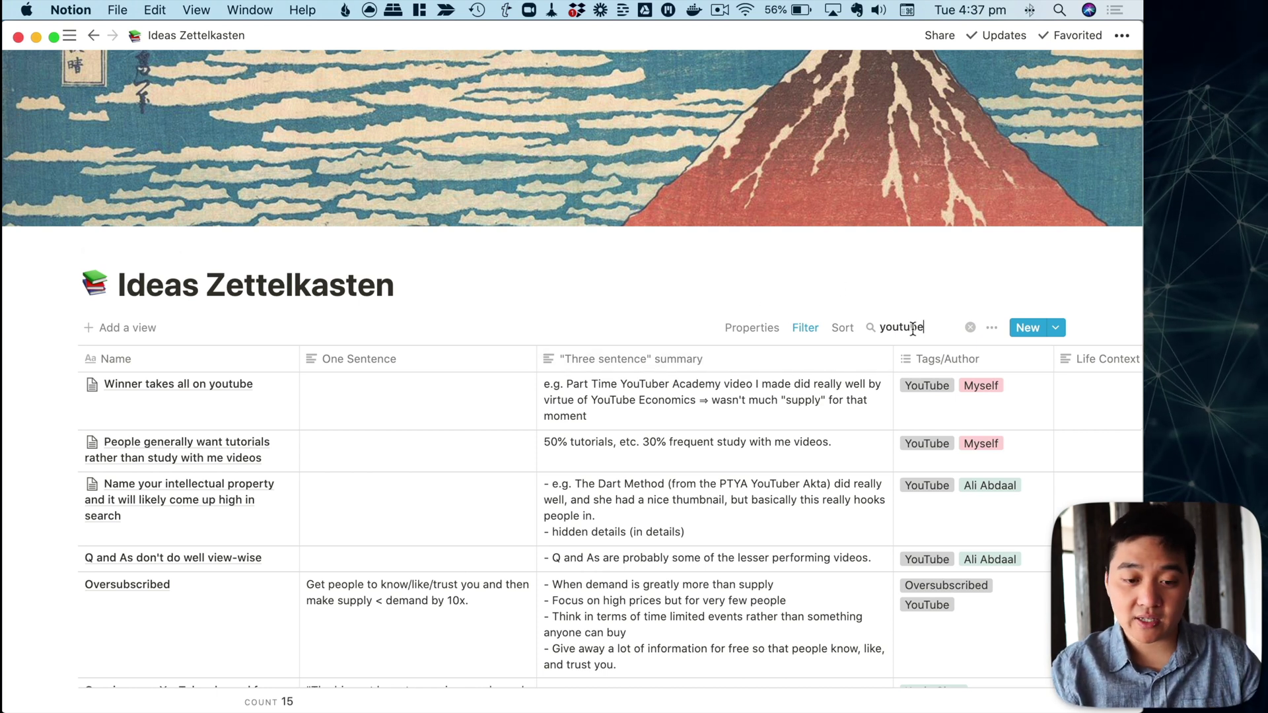
Add a second filter, Tags/Author contains YouTube, and clear the 'youtube' text search
{"action": "left_click", "coordinate": [809, 329]}
{"action": "left_click", "coordinate": [649, 425]}
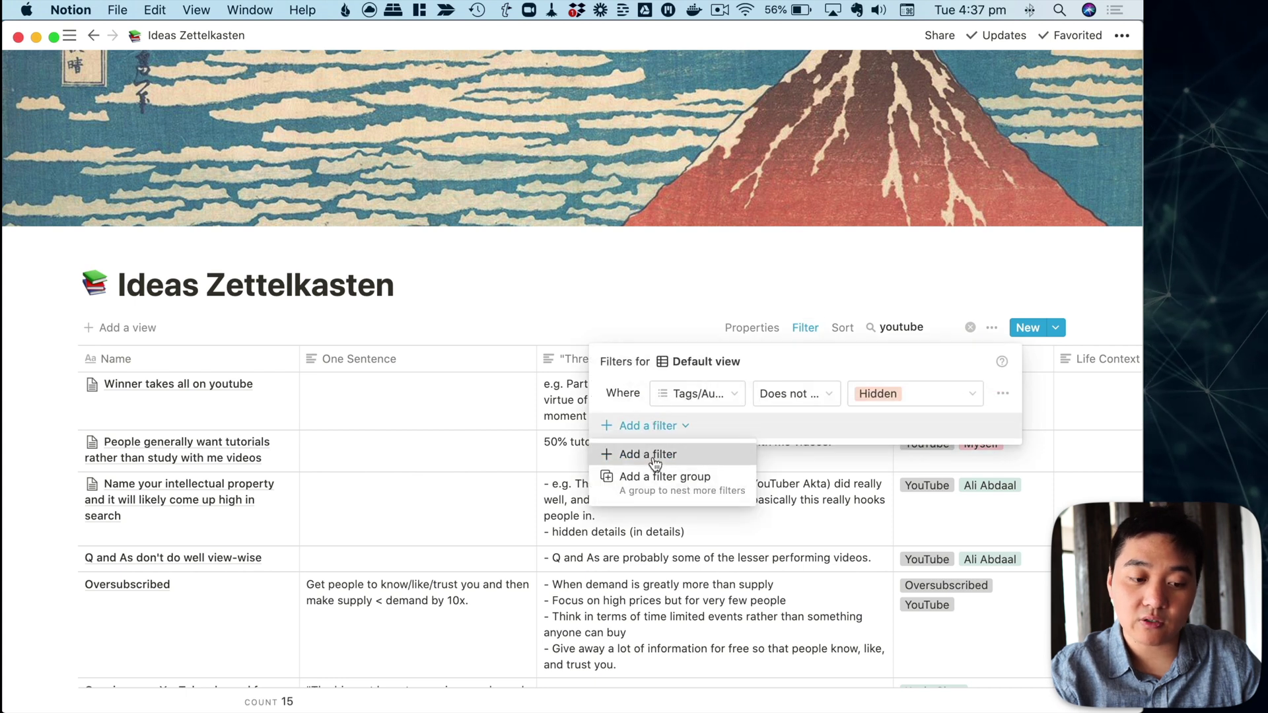
{"action": "left_click", "coordinate": [651, 453]}
{"action": "left_click", "coordinate": [773, 426]}
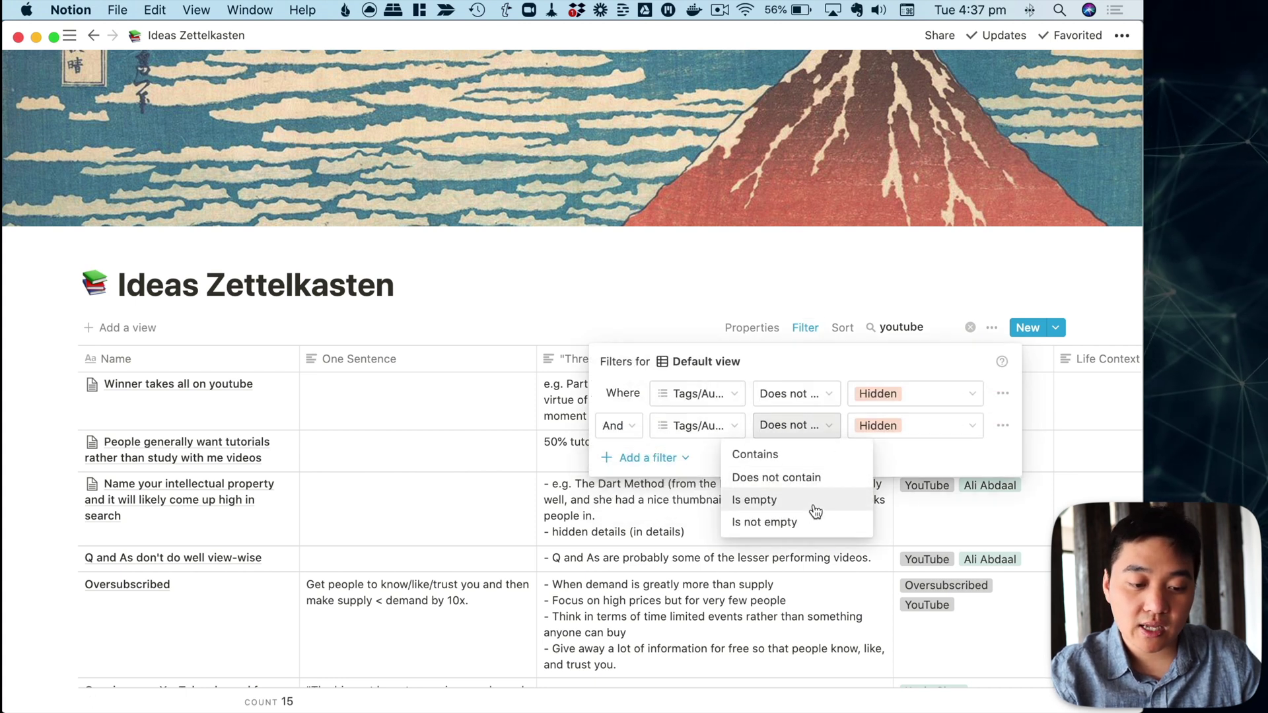
{"action": "left_click", "coordinate": [755, 454]}
{"action": "left_click", "coordinate": [916, 425]}
{"action": "type", "text": "youtub"}
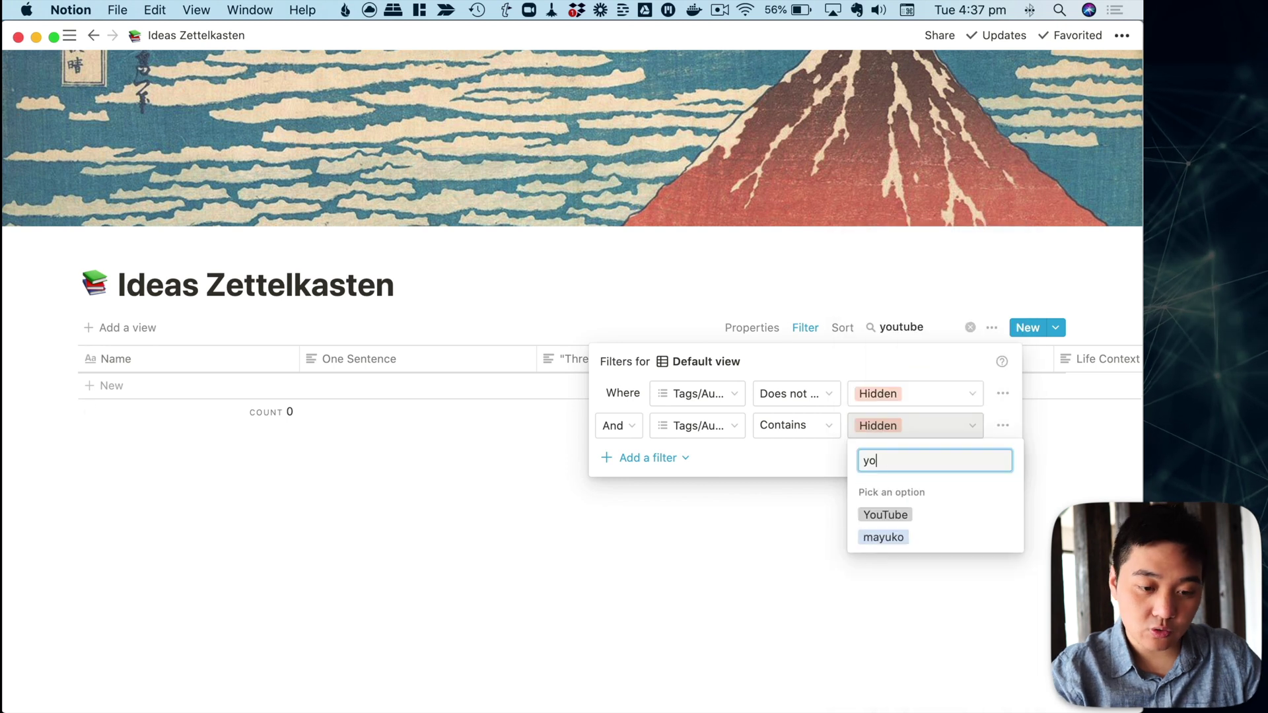
{"action": "left_click", "coordinate": [918, 522]}
{"action": "scroll", "coordinate": [839, 445], "scroll_direction": "down", "scroll_amount": 2}
{"action": "scroll", "coordinate": [667, 361], "scroll_direction": "up", "scroll_amount": 1}
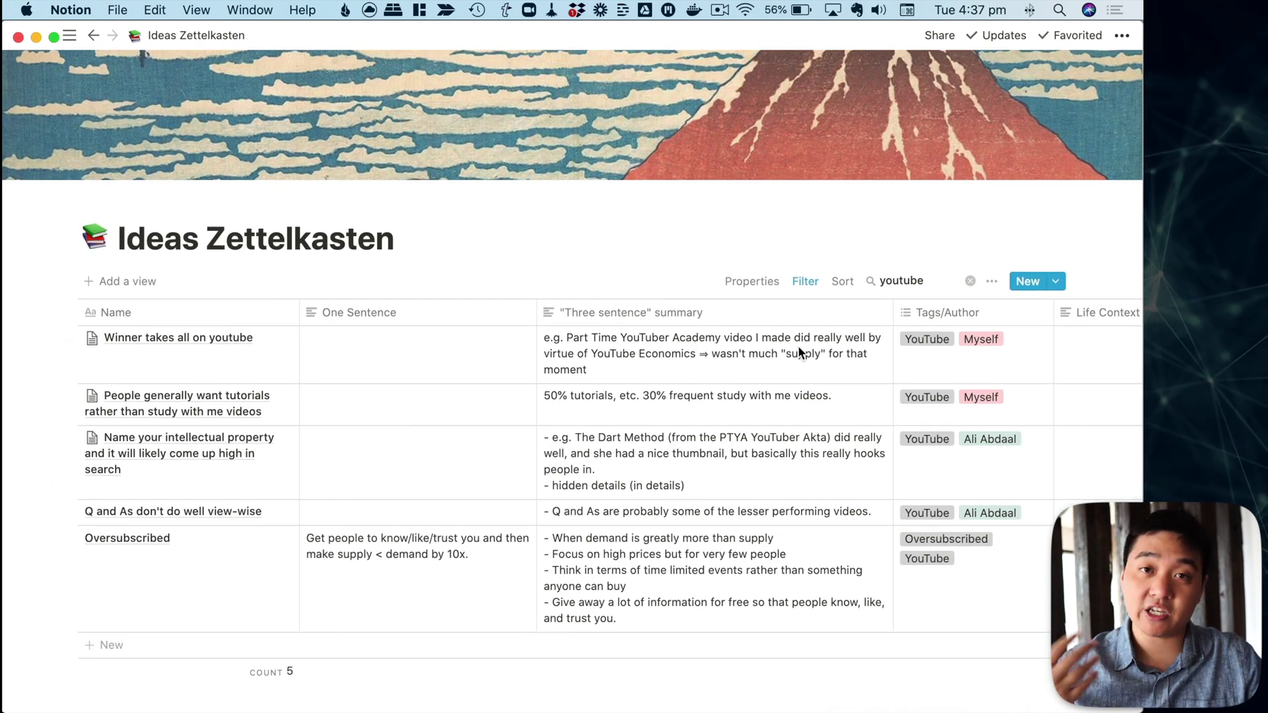
{"action": "left_click", "coordinate": [970, 281]}
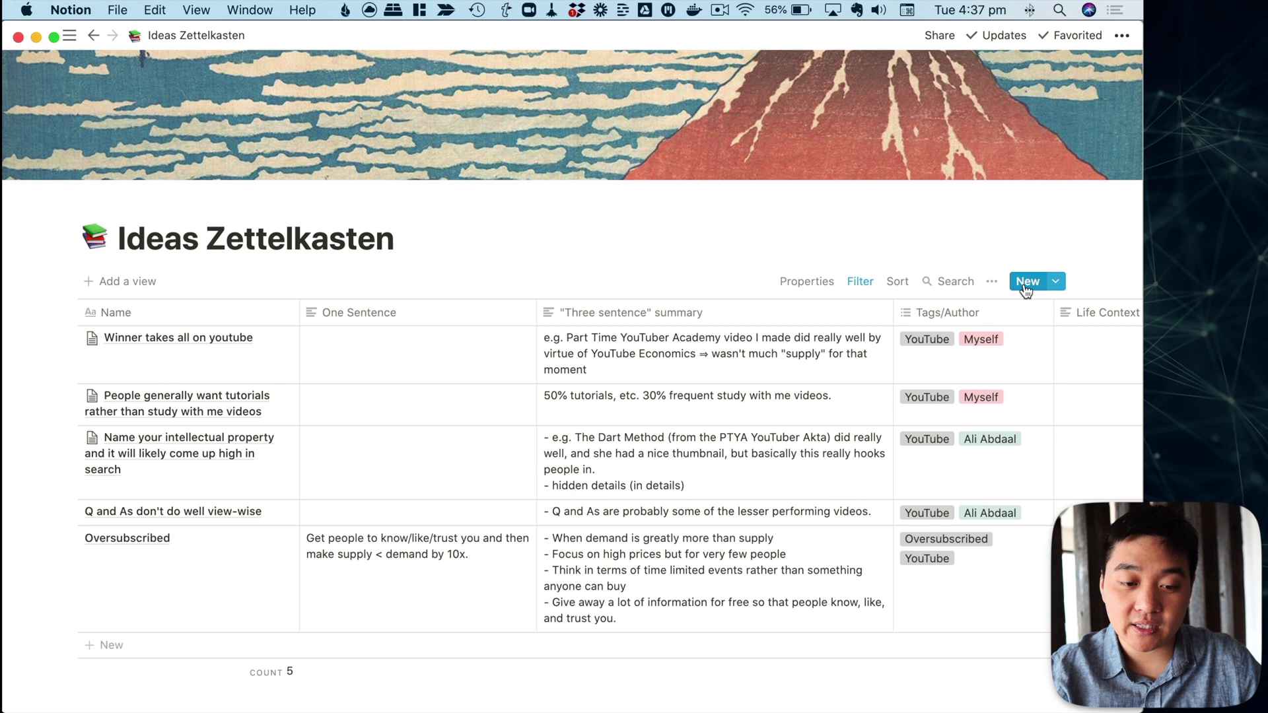
Create a note titled 'Animedoro Video Promotional Strategies I Used' with bullet 'External promotion really helped'
{"action": "left_click", "coordinate": [1025, 283]}
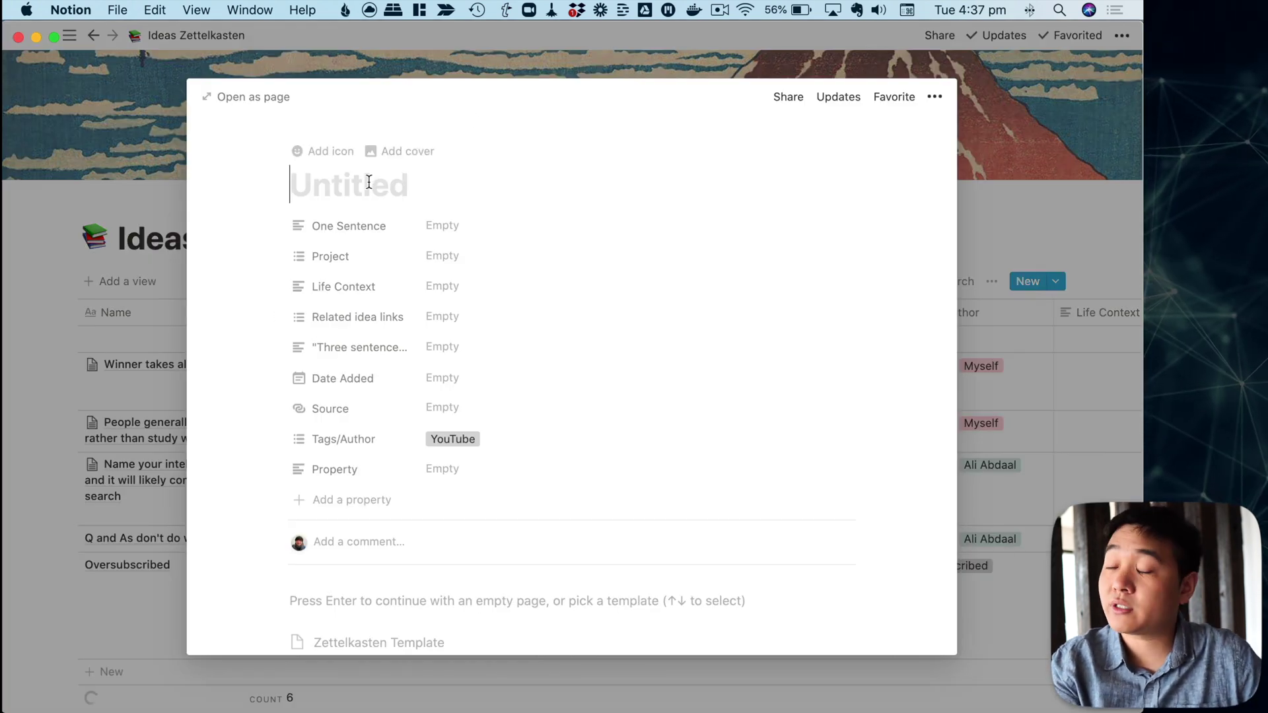
{"action": "type", "text": "Animedoro Video"}
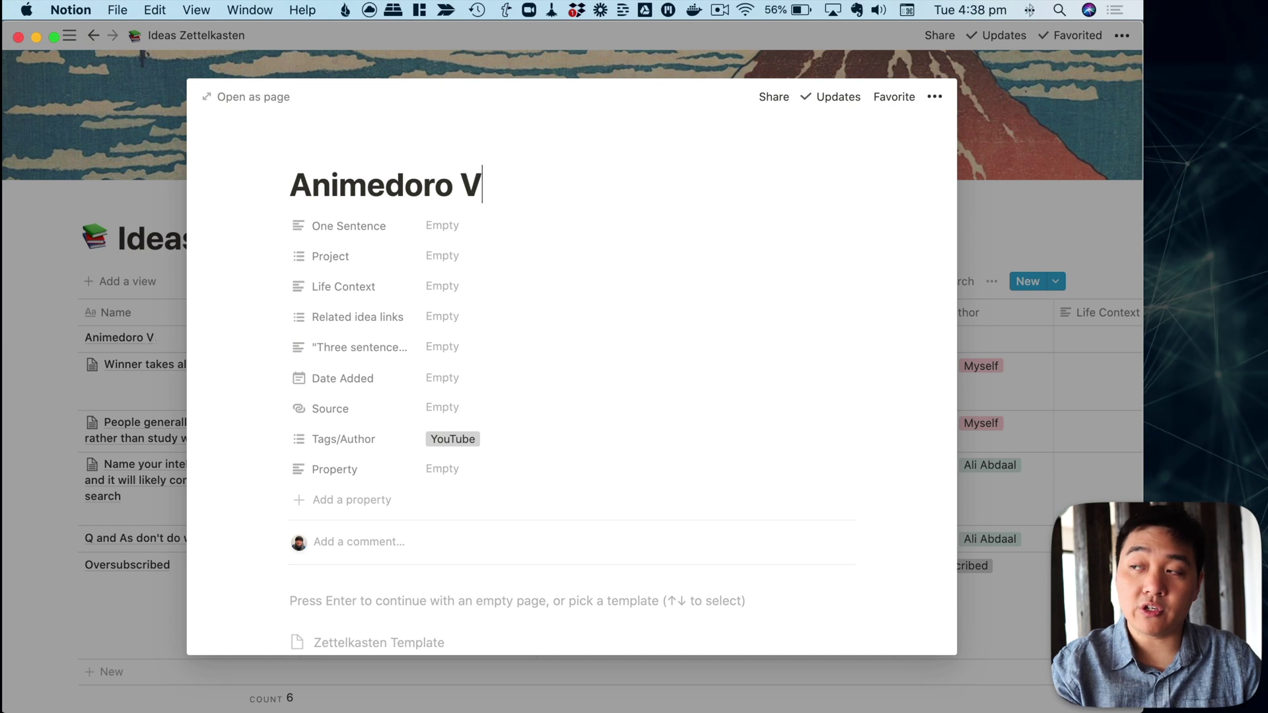
{"action": "type", "text": " Promotional Strat"}
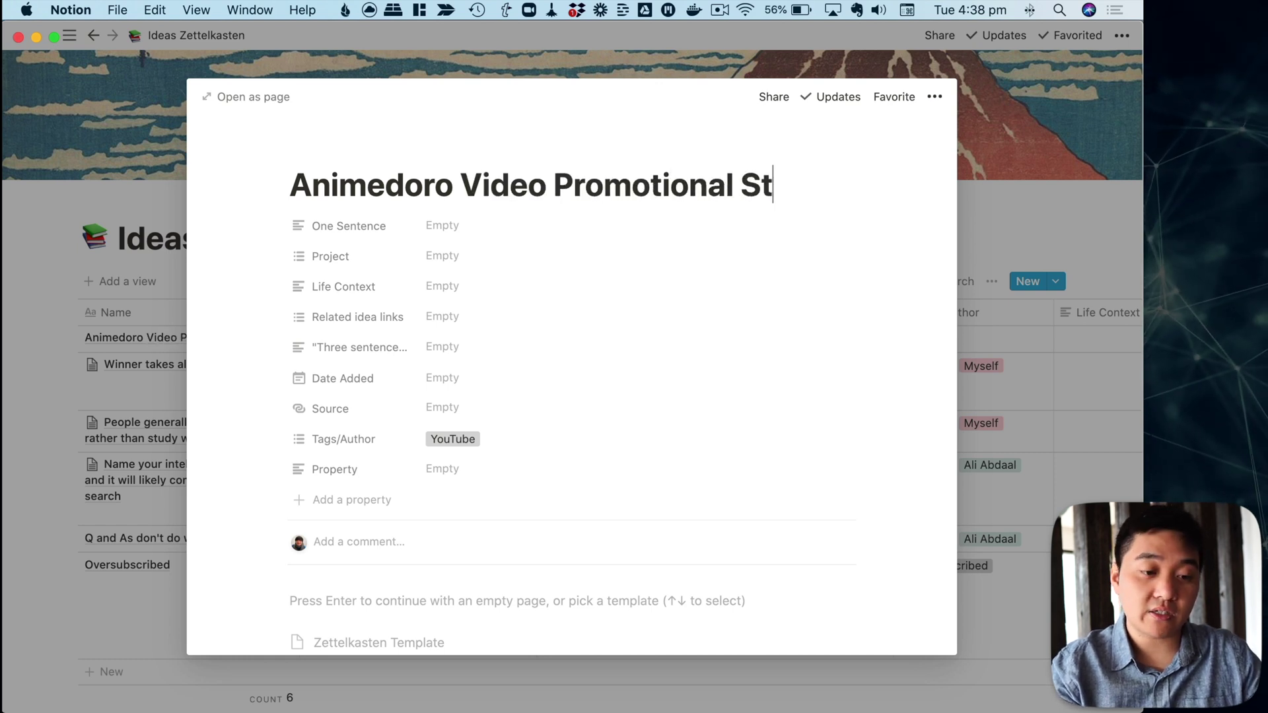
{"action": "type", "text": "- Externa"}
{"action": "type", "text": "l "}
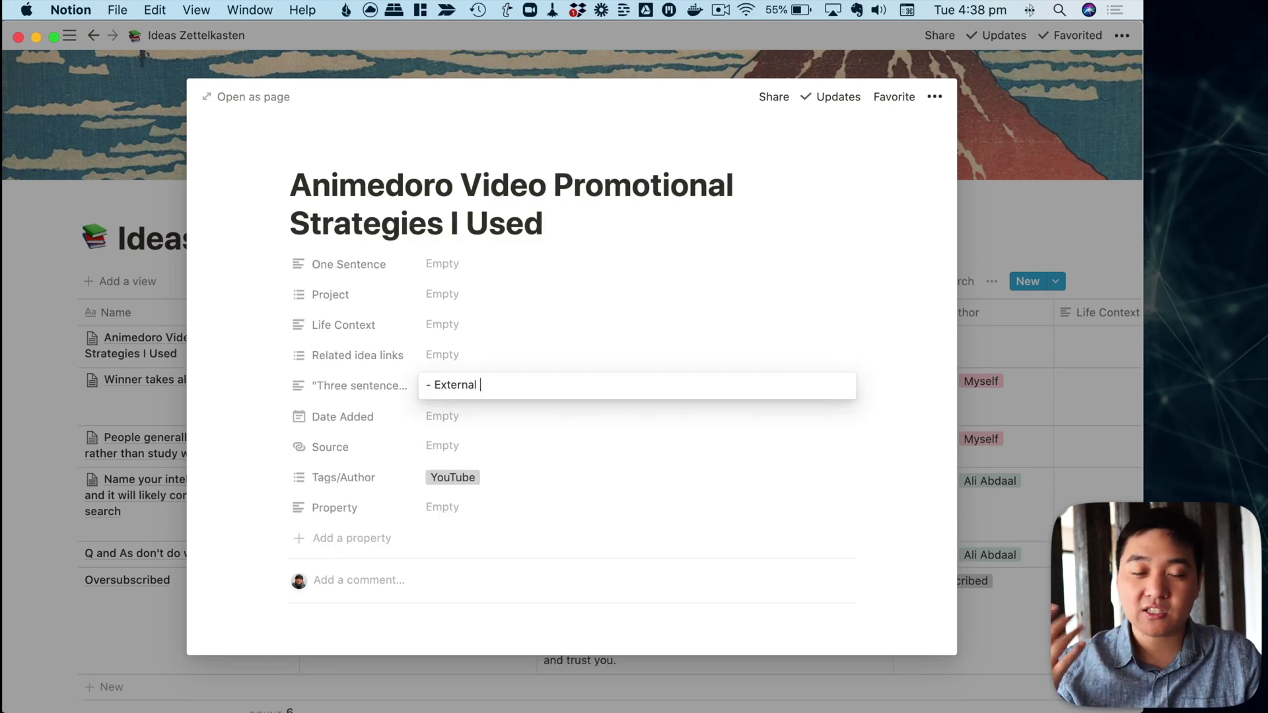
{"action": "type", "text": "promoti"}
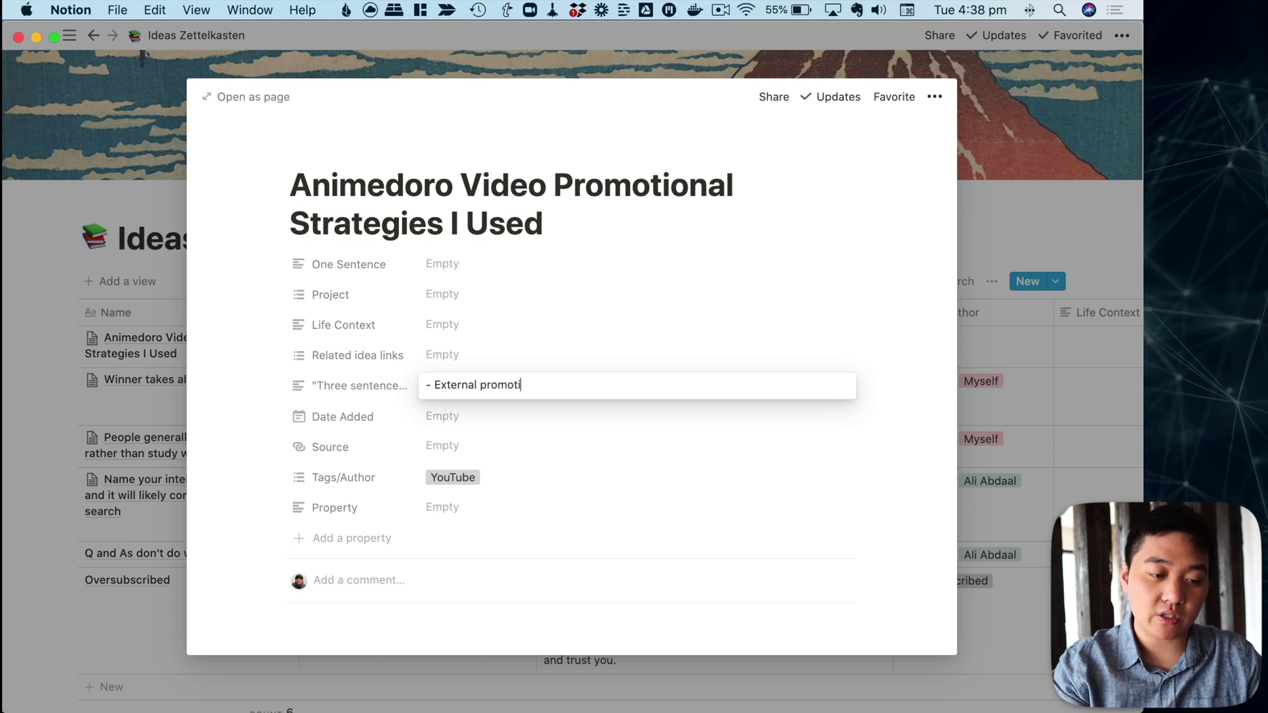
{"action": "type", "text": "on really helped"}
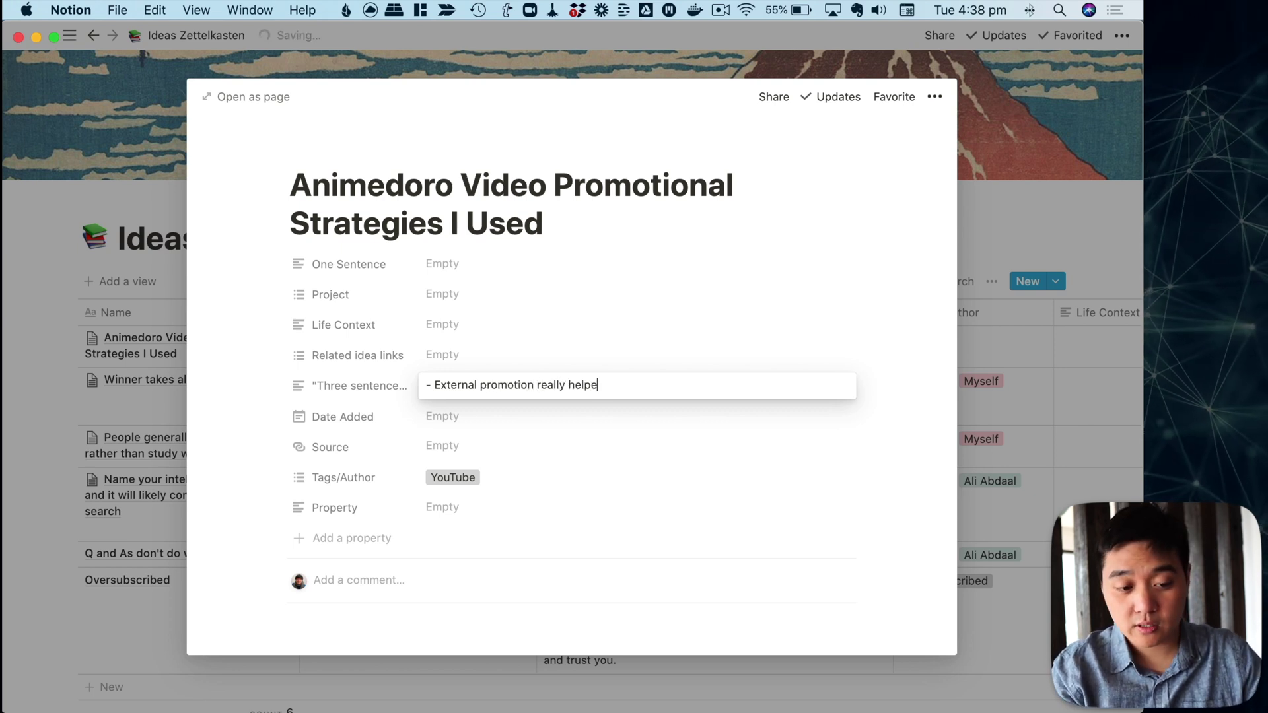
Add a second summary bullet: 3rd in thumbnail searches for "animedoro" through external promotion
{"action": "key", "text": "shift+Return"}
{"action": "type", "text": "- It managed to g"}
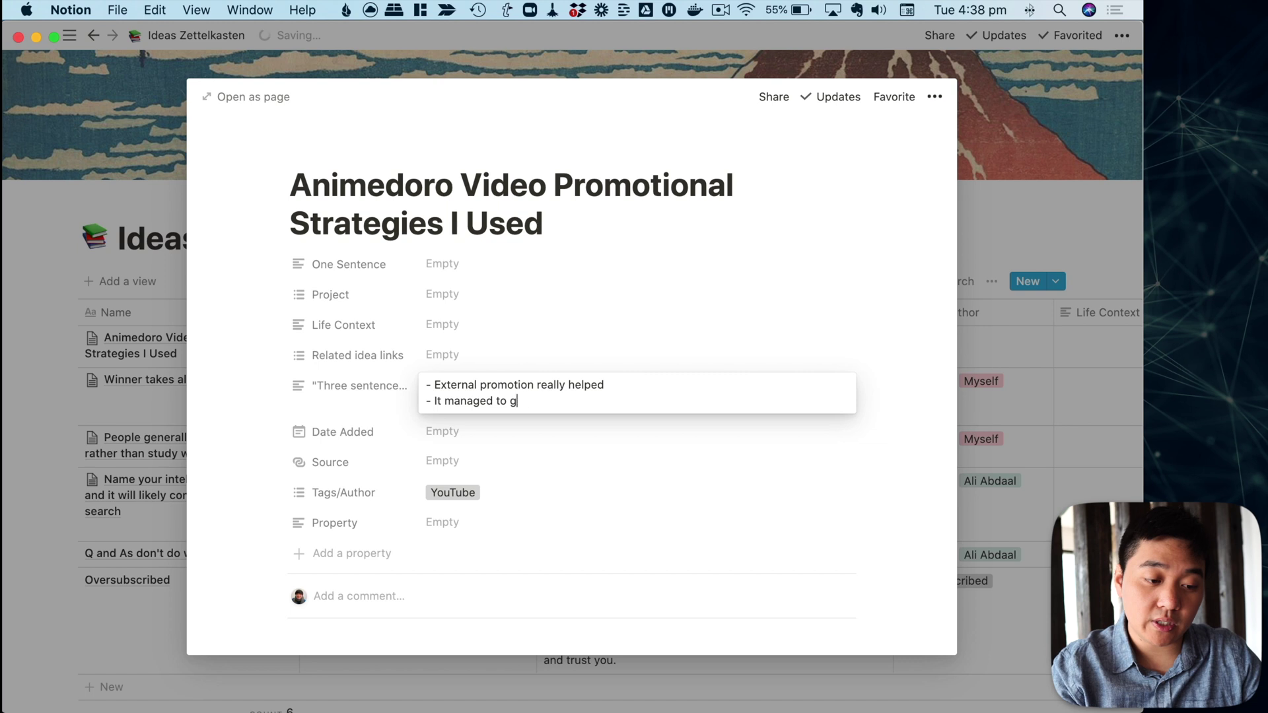
{"action": "type", "text": "et 3rd in the thumbnails"}
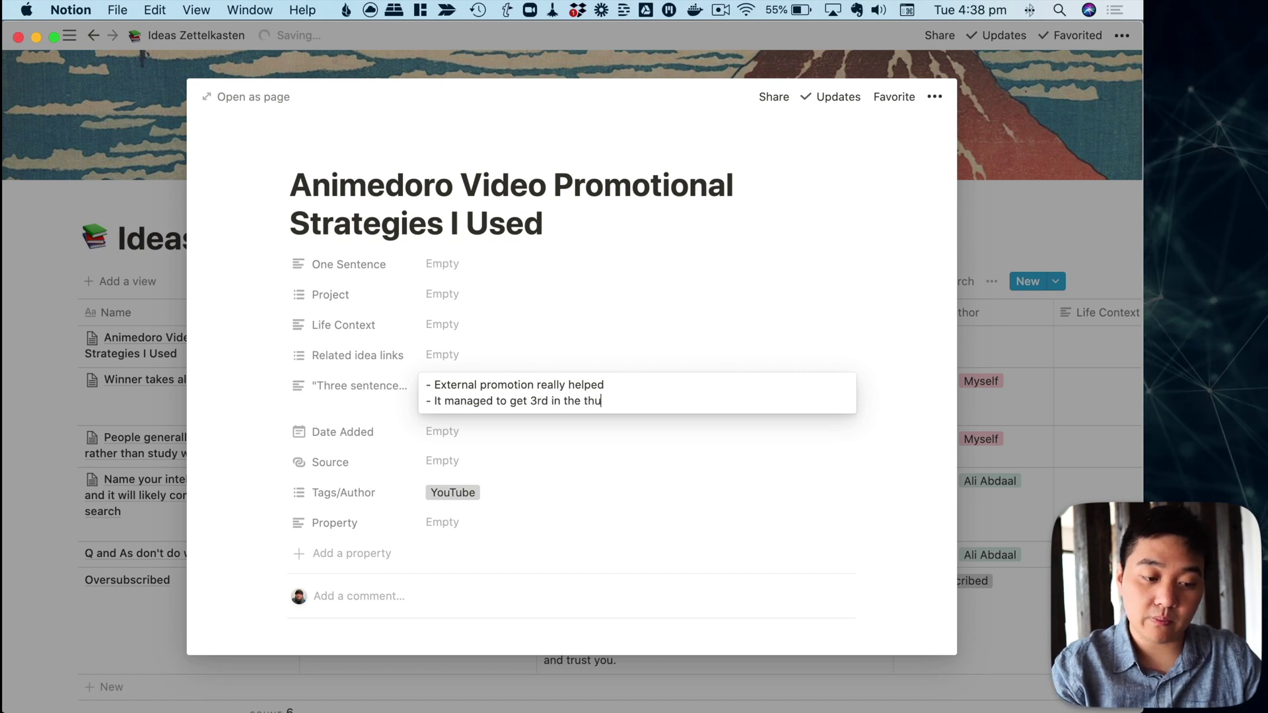
{"action": "key", "text": "BackSpace"}
{"action": "key", "text": "BackSpace"}
{"action": "type", "text": "searches for \"A"}
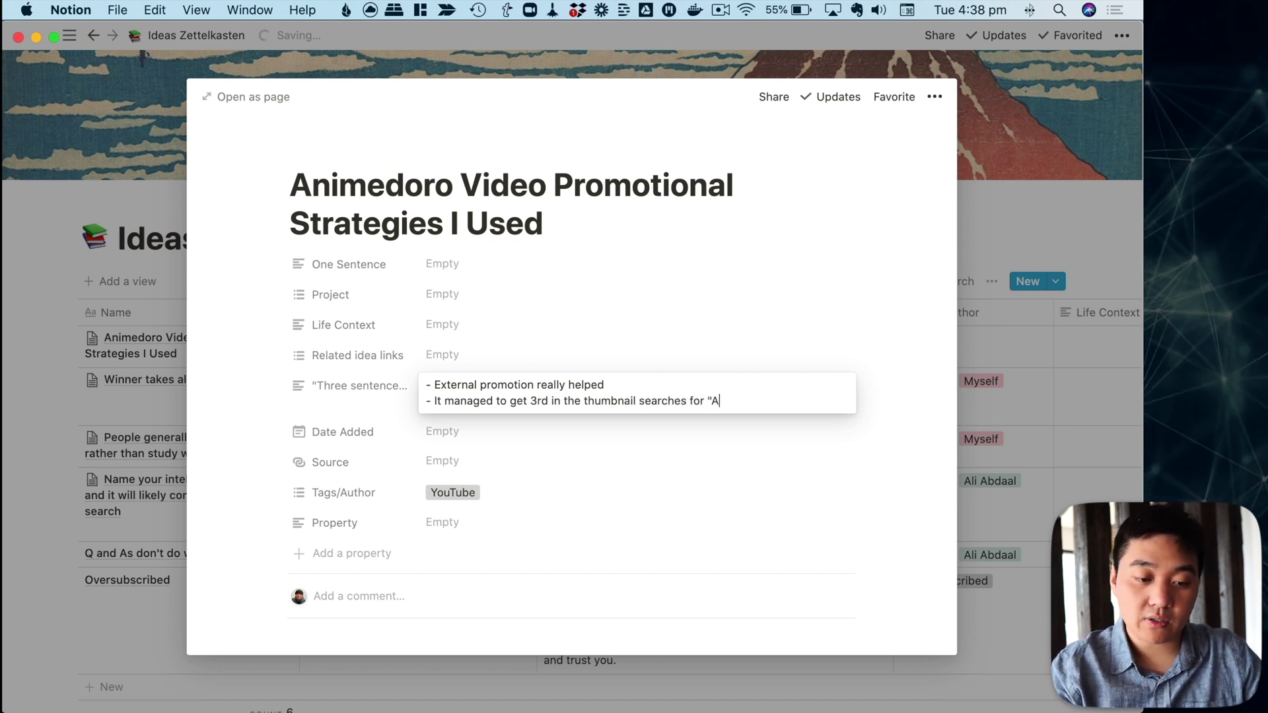
{"action": "key", "text": "BackSpace"}
{"action": "type", "text": "animedoro"}
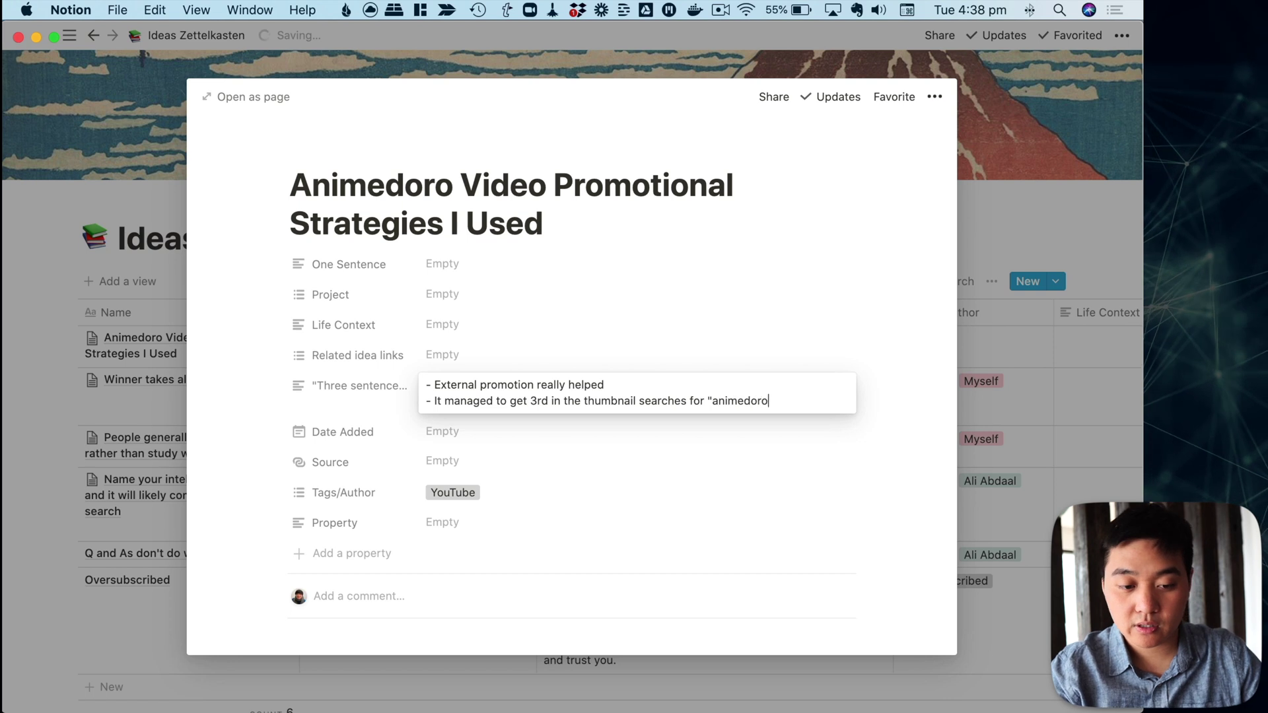
{"action": "type", "text": "\" through external promotion"}
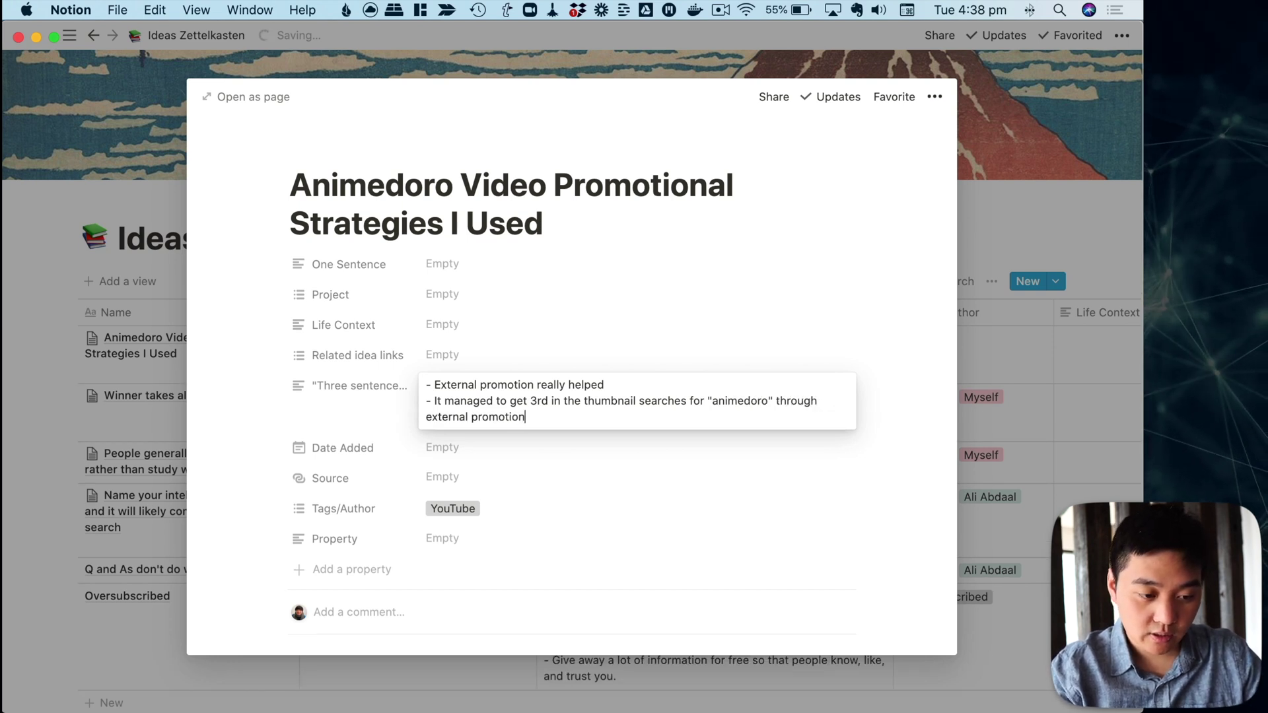
{"action": "key", "text": "Escape"}
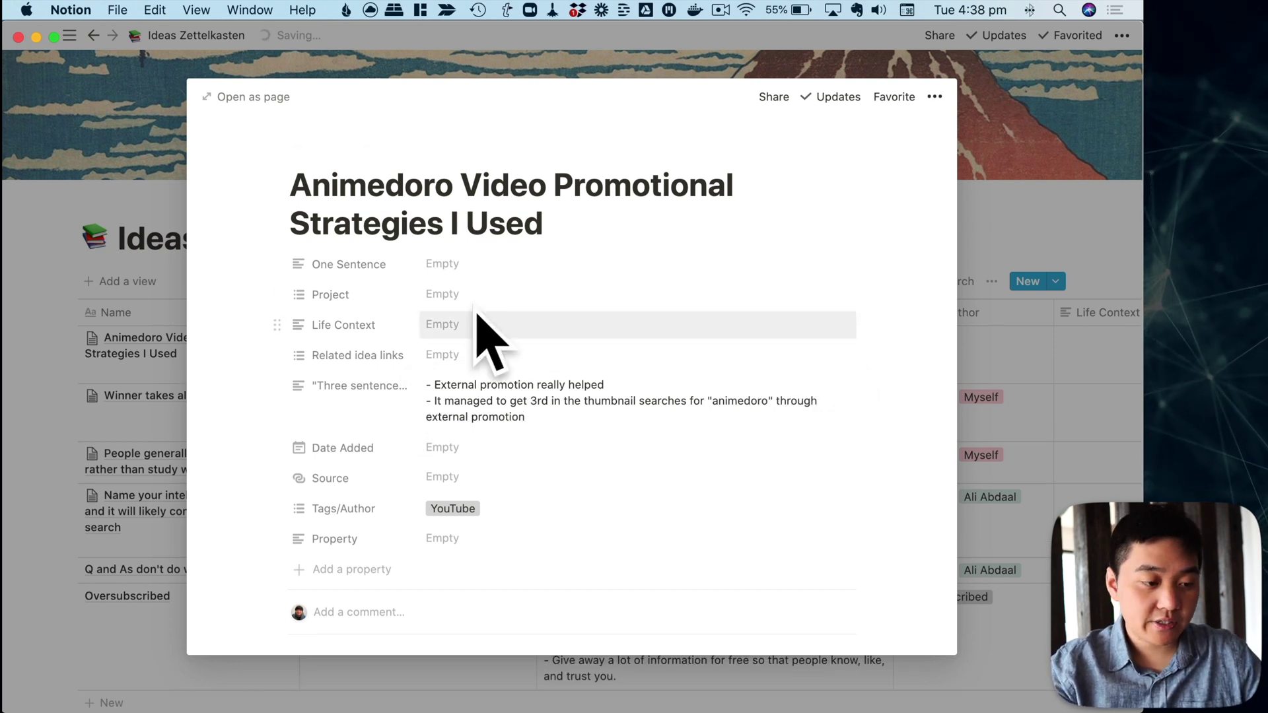
Check the Tags/Author choices without changing them and close the new note
{"action": "left_click", "coordinate": [532, 514]}
{"action": "left_click", "coordinate": [898, 399]}
{"action": "key", "text": "Escape"}
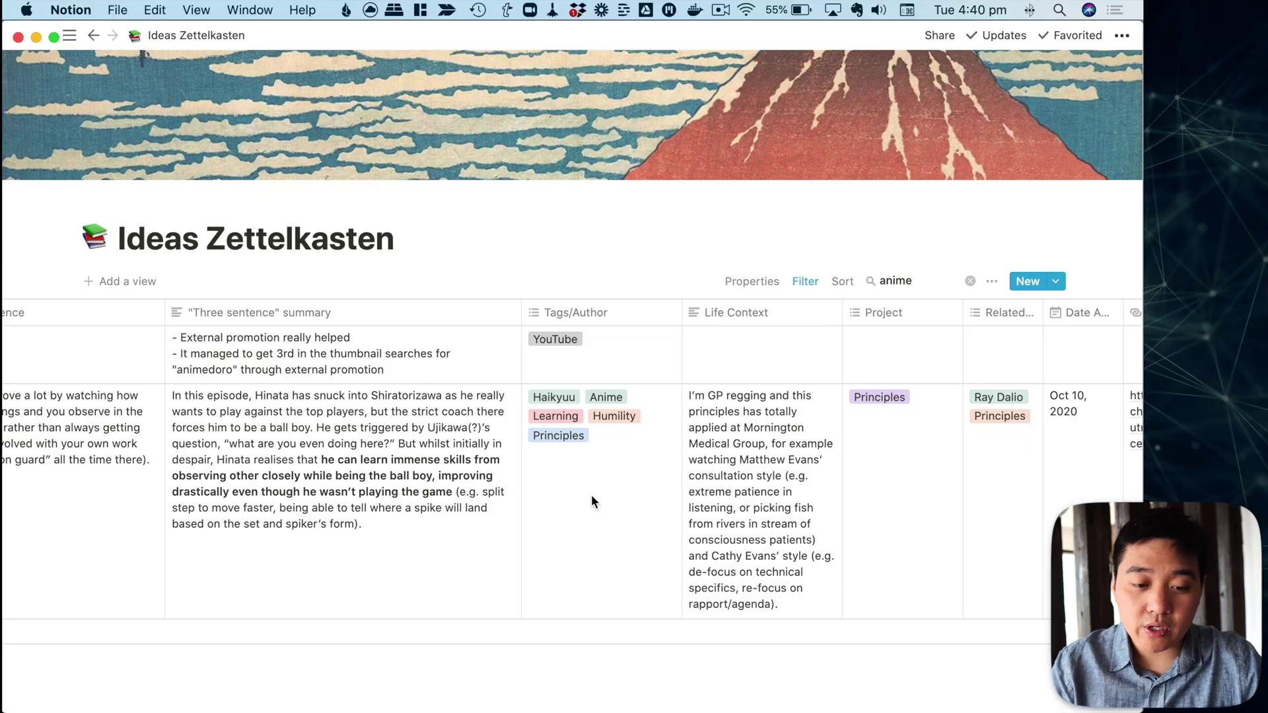
Scroll the table sideways to view more of its columns
{"action": "scroll", "coordinate": [592, 502], "scroll_direction": "right", "scroll_amount": 5}
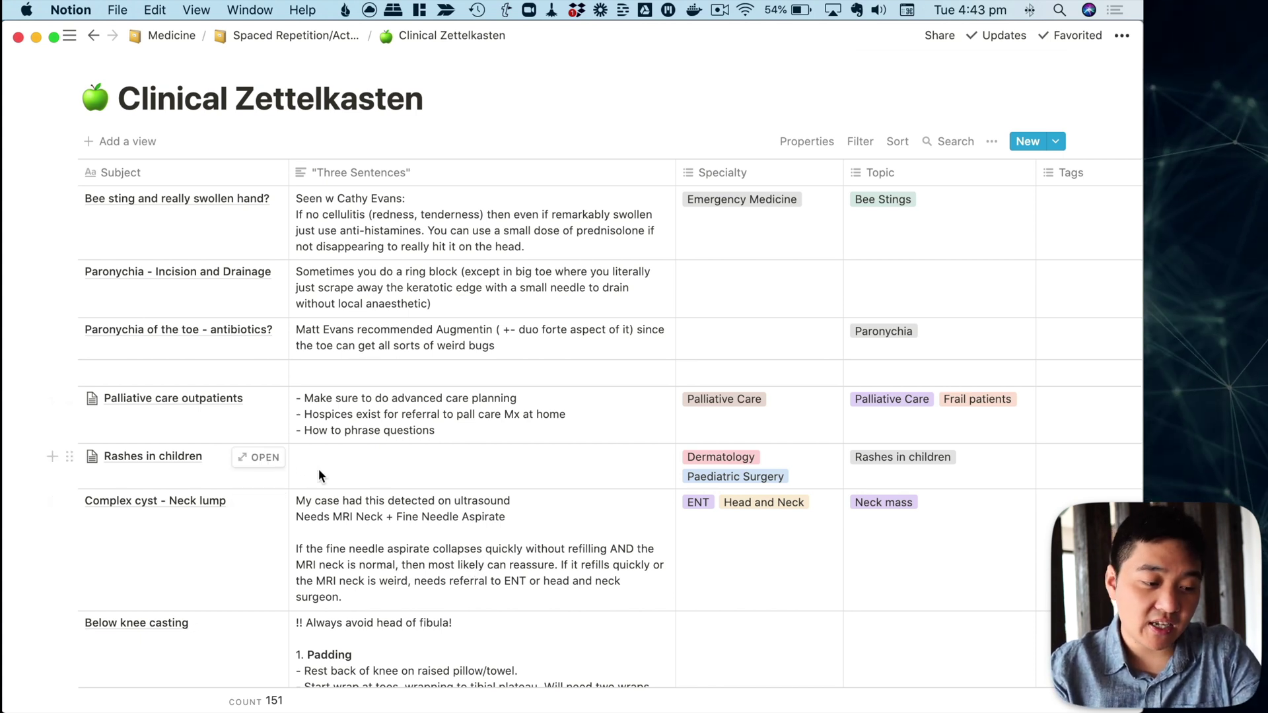
{"action": "left_click", "coordinate": [257, 460]}
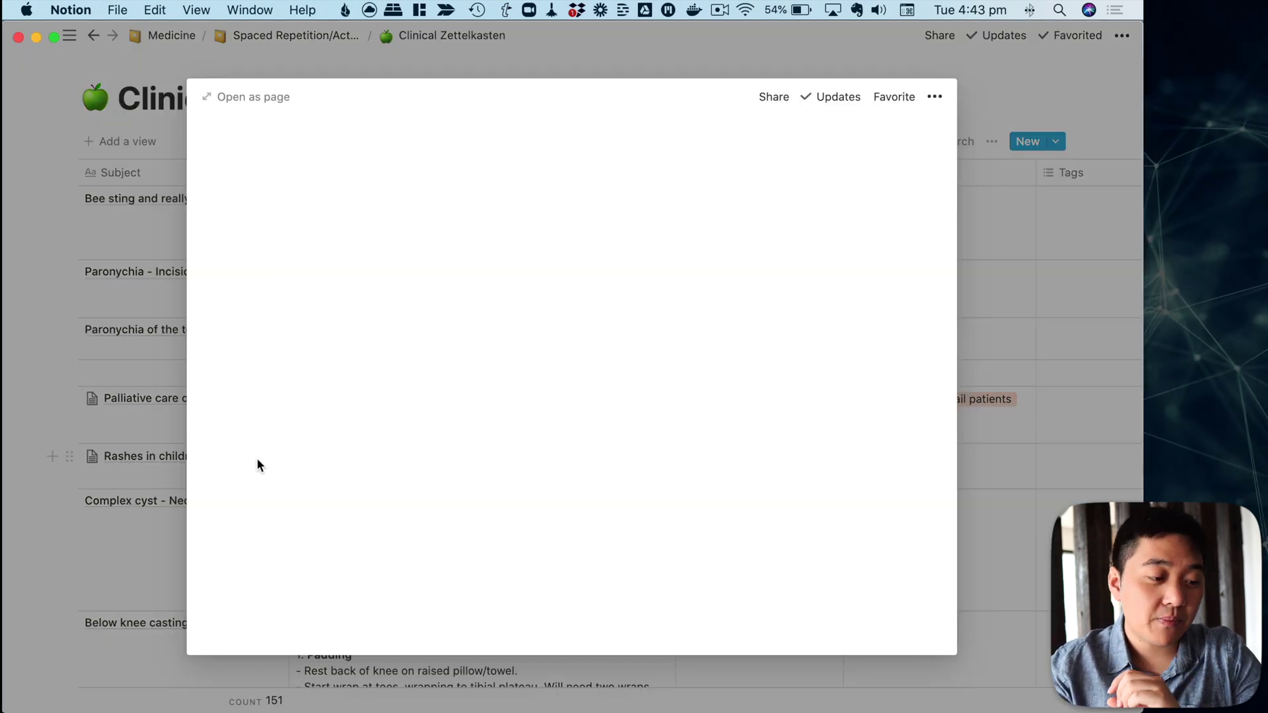
{"action": "scroll", "coordinate": [520, 360], "scroll_direction": "down", "scroll_amount": 10}
{"action": "left_click_drag", "start_coordinate": [318, 211], "coordinate": [688, 597]}
{"action": "left_click", "coordinate": [688, 598]}
{"action": "scroll", "coordinate": [687, 599], "scroll_direction": "up", "scroll_amount": 10}
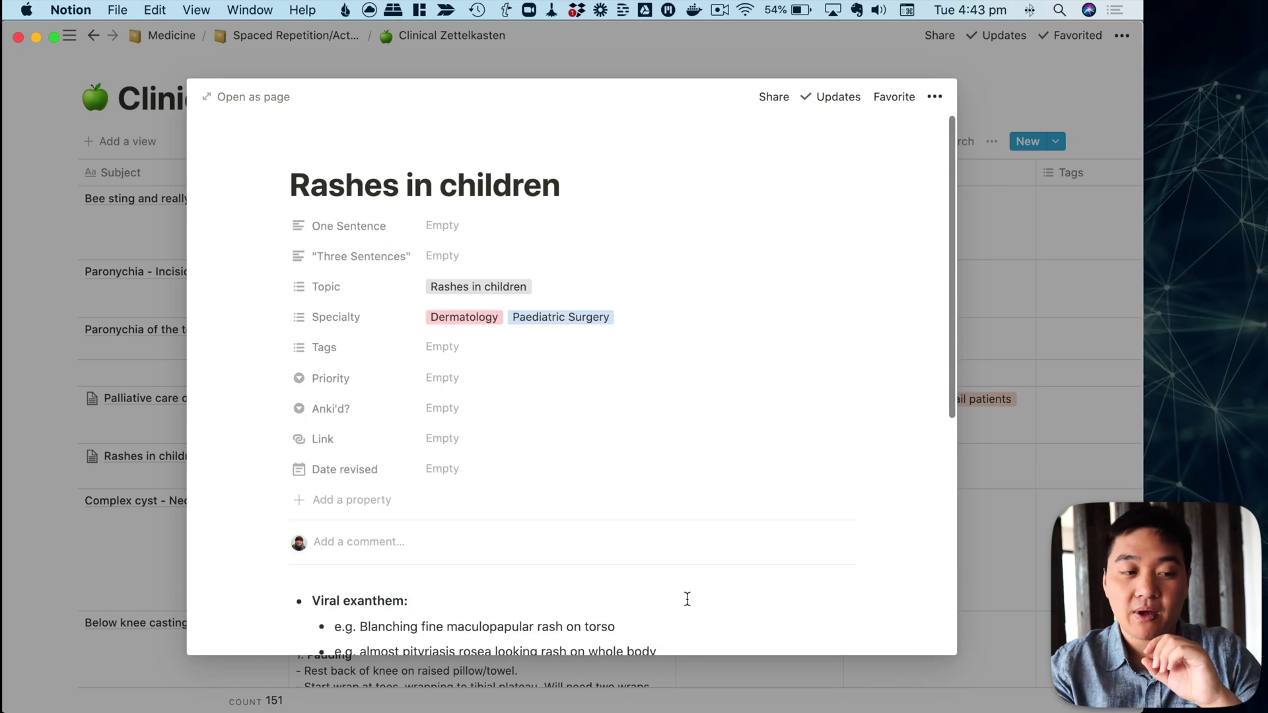
{"action": "scroll", "coordinate": [687, 598], "scroll_direction": "down", "scroll_amount": 10}
{"action": "key", "text": "Escape"}
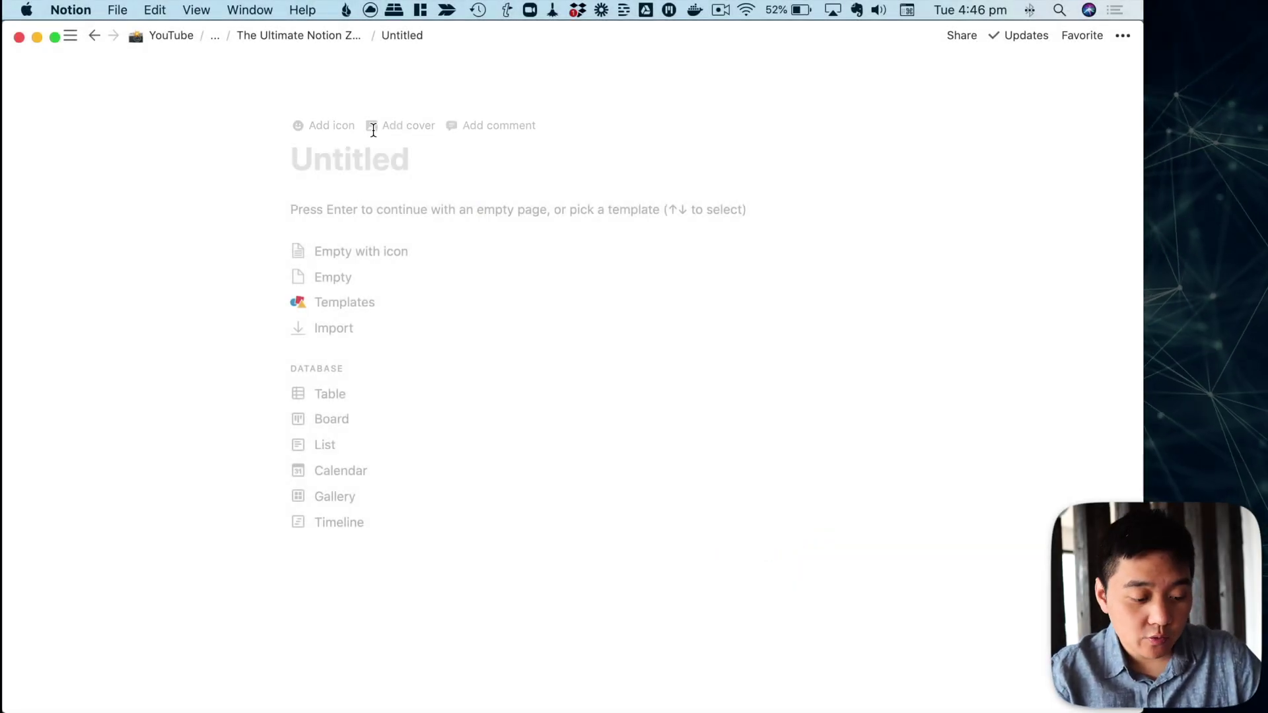
Title the page 'Zettelkasten Demo' and choose a Table database for it
{"action": "type", "text": "Zettelkasten Demo"}
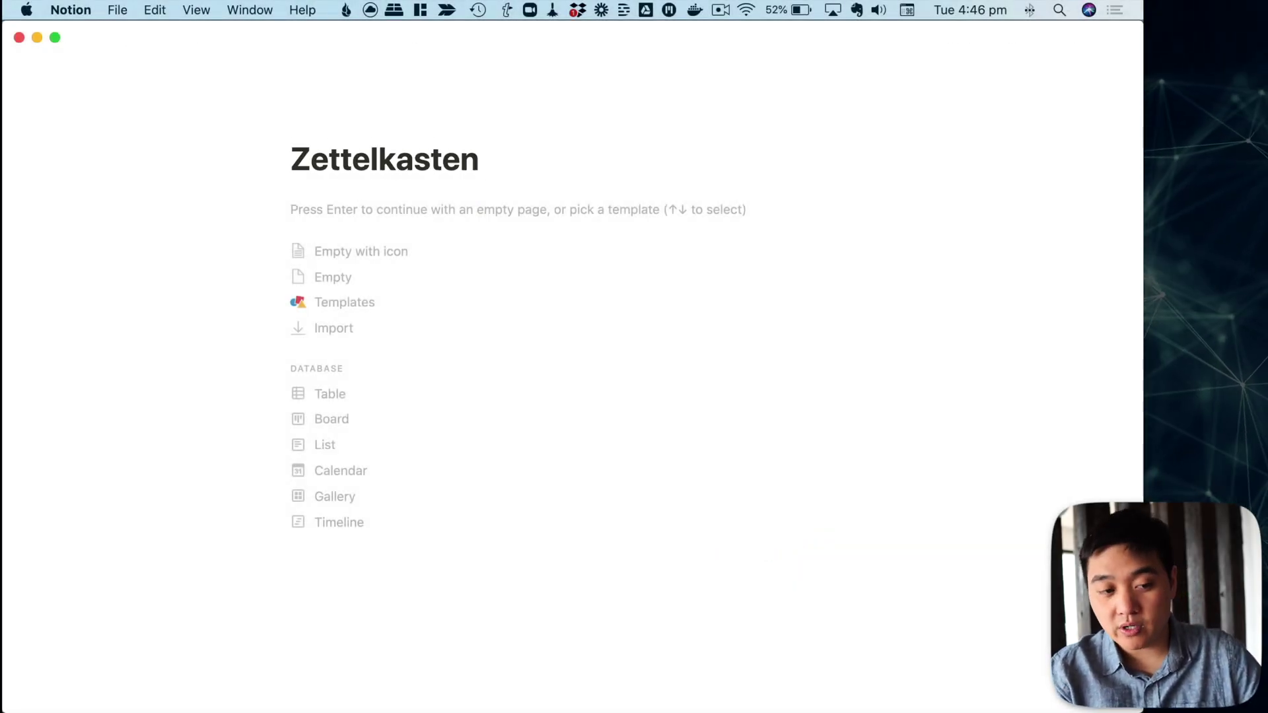
{"action": "left_click", "coordinate": [340, 400]}
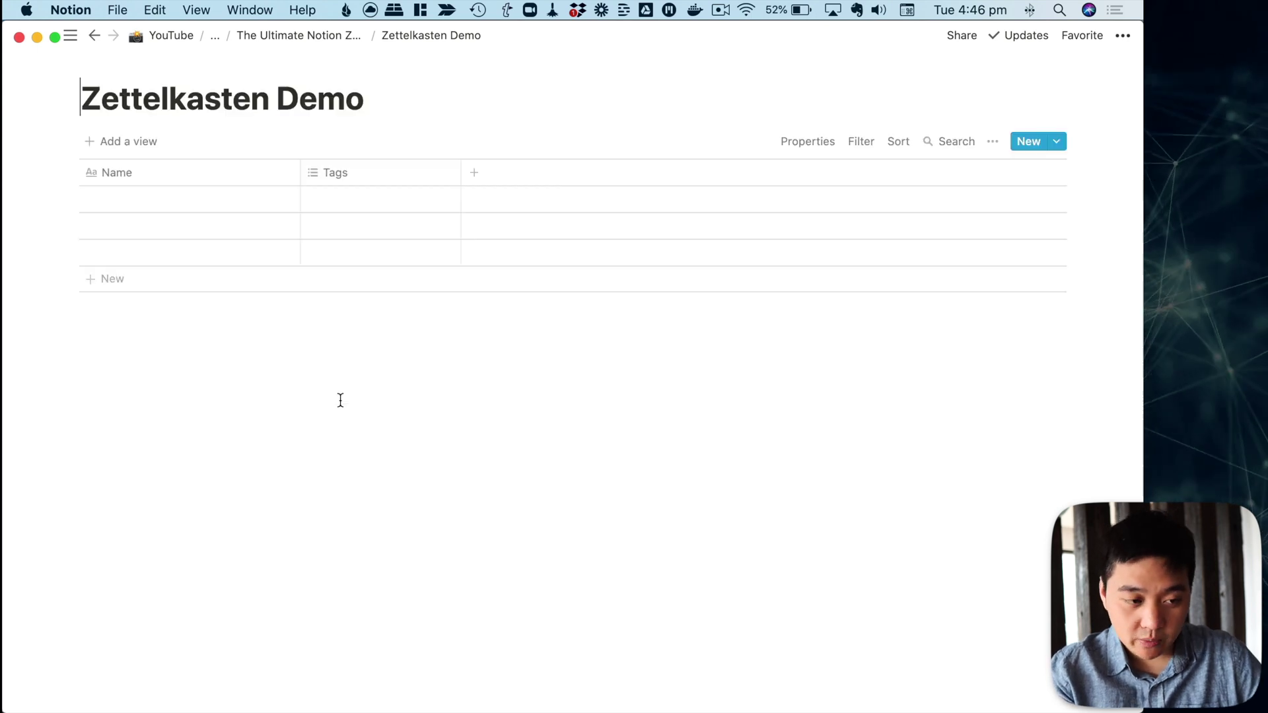
Add a new multi-select column named 'Tags/Author'
{"action": "left_click", "coordinate": [474, 174]}
{"action": "mouse_move", "coordinate": [552, 266]}
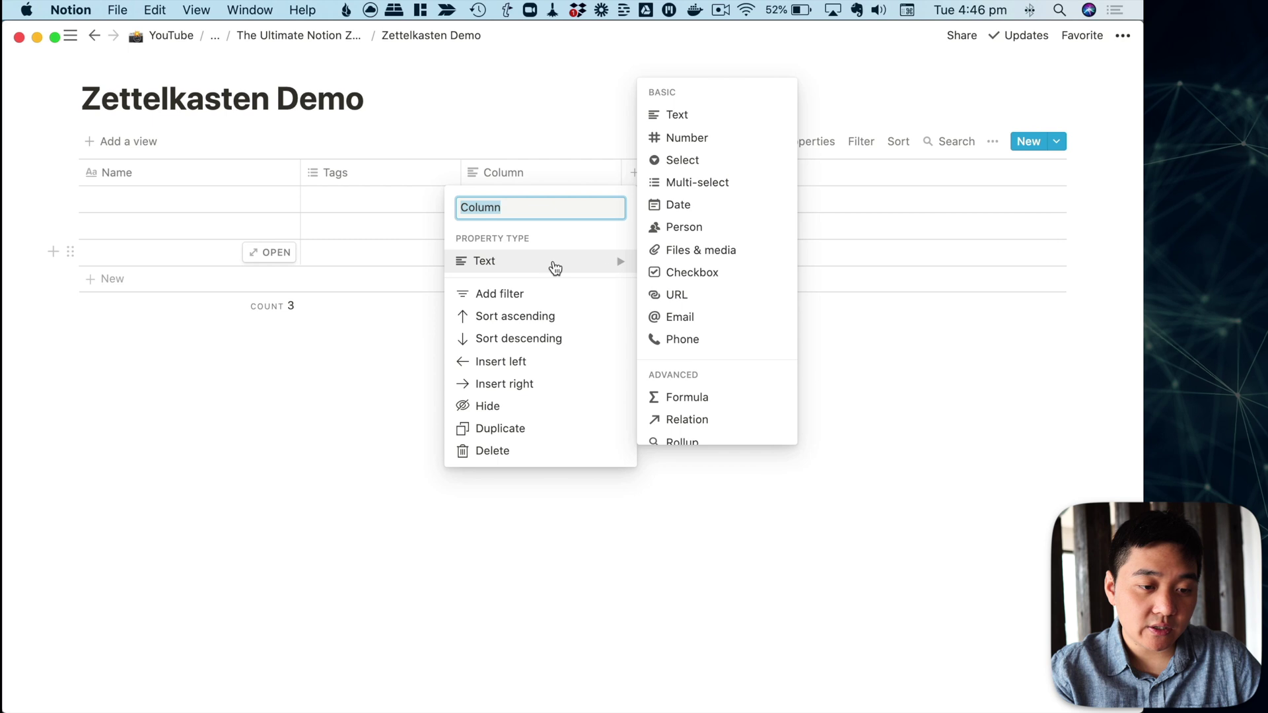
{"action": "left_click", "coordinate": [690, 181]}
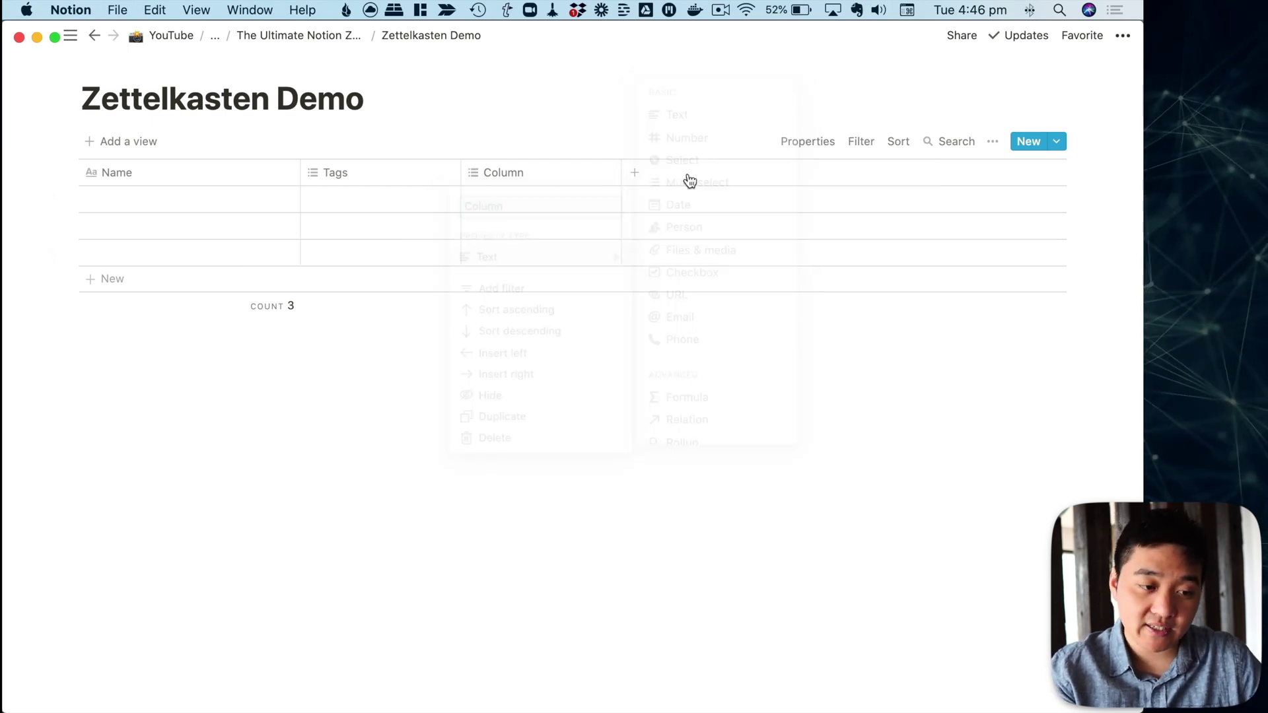
{"action": "left_click", "coordinate": [561, 178]}
{"action": "type", "text": "Tags/Au"}
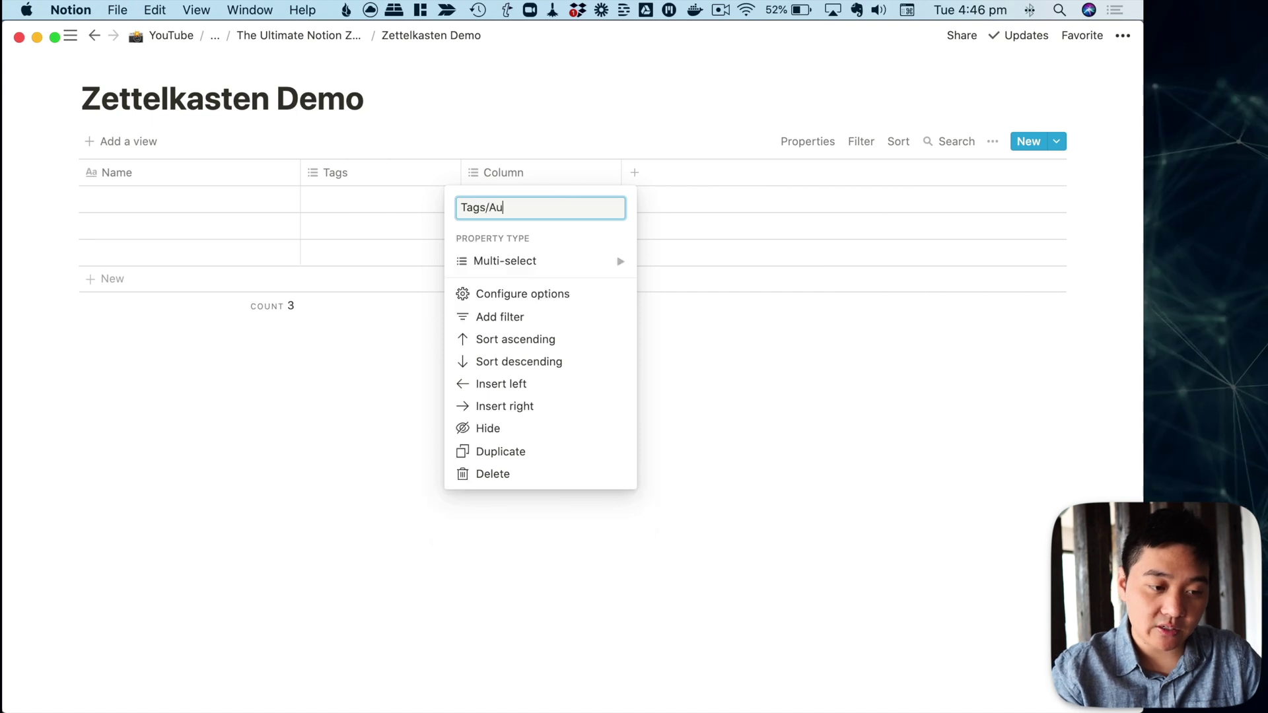
{"action": "type", "text": "thor"}
Rename the Tags column to 'Three Sentence Summary'
{"action": "left_click", "coordinate": [422, 172]}
{"action": "key", "text": "BackSpace"}
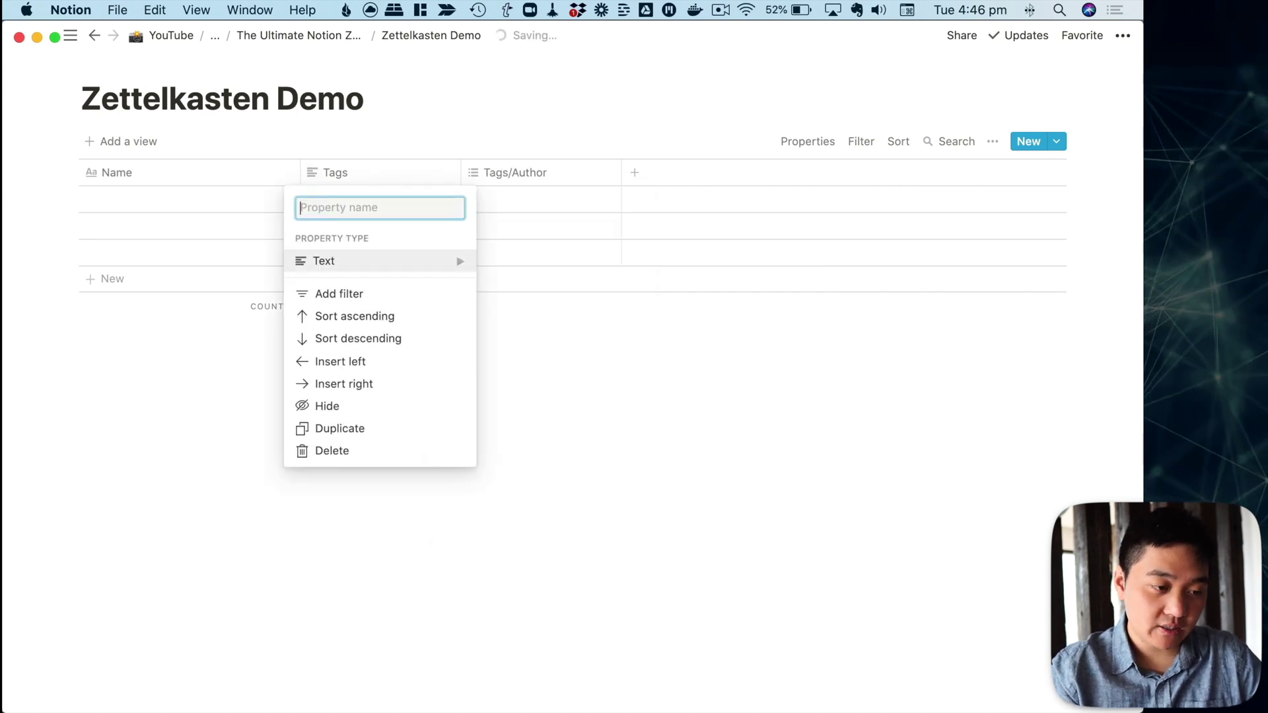
{"action": "type", "text": "Thr"}
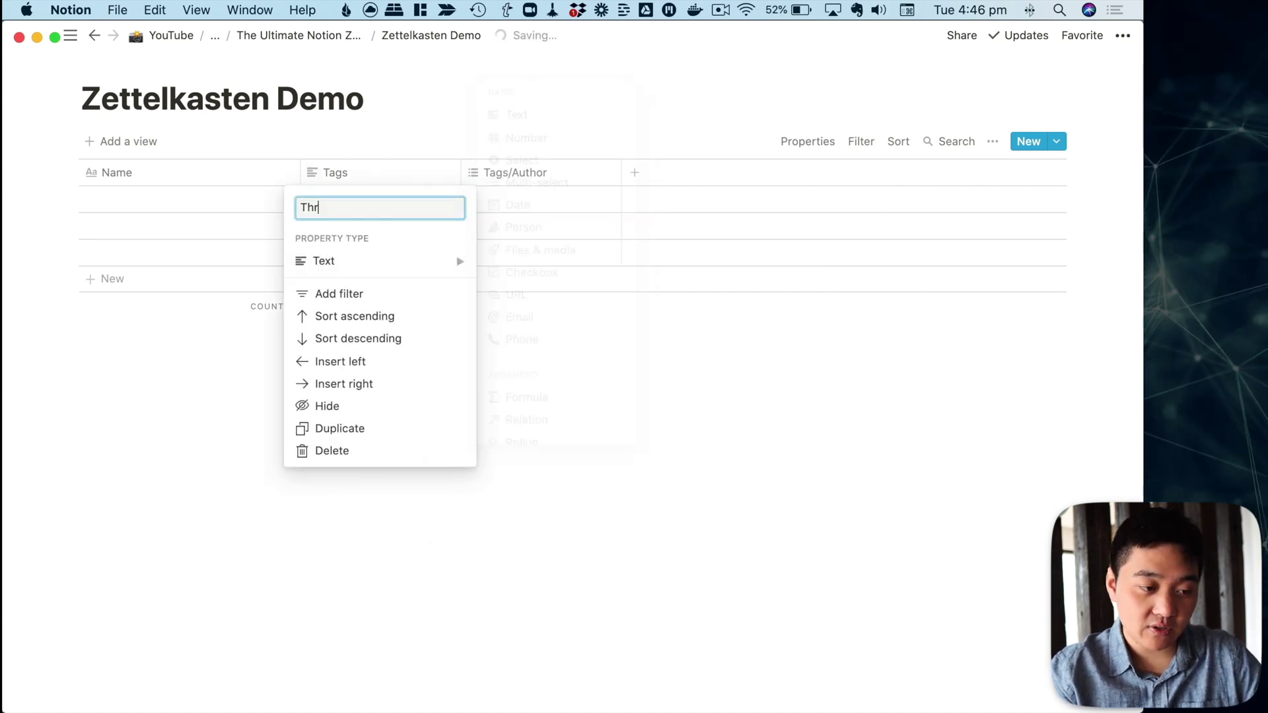
{"action": "type", "text": "ee Sentence Summar"}
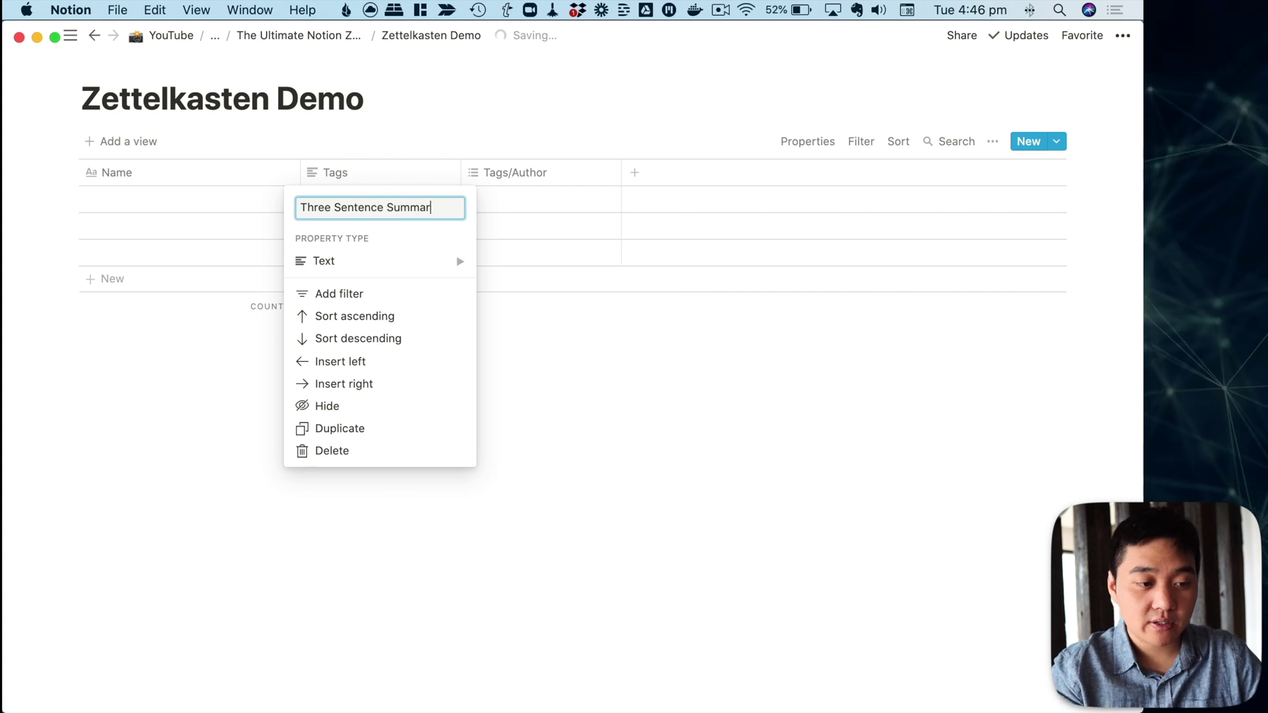
{"action": "type", "text": "y"}
{"action": "key", "text": "Return"}
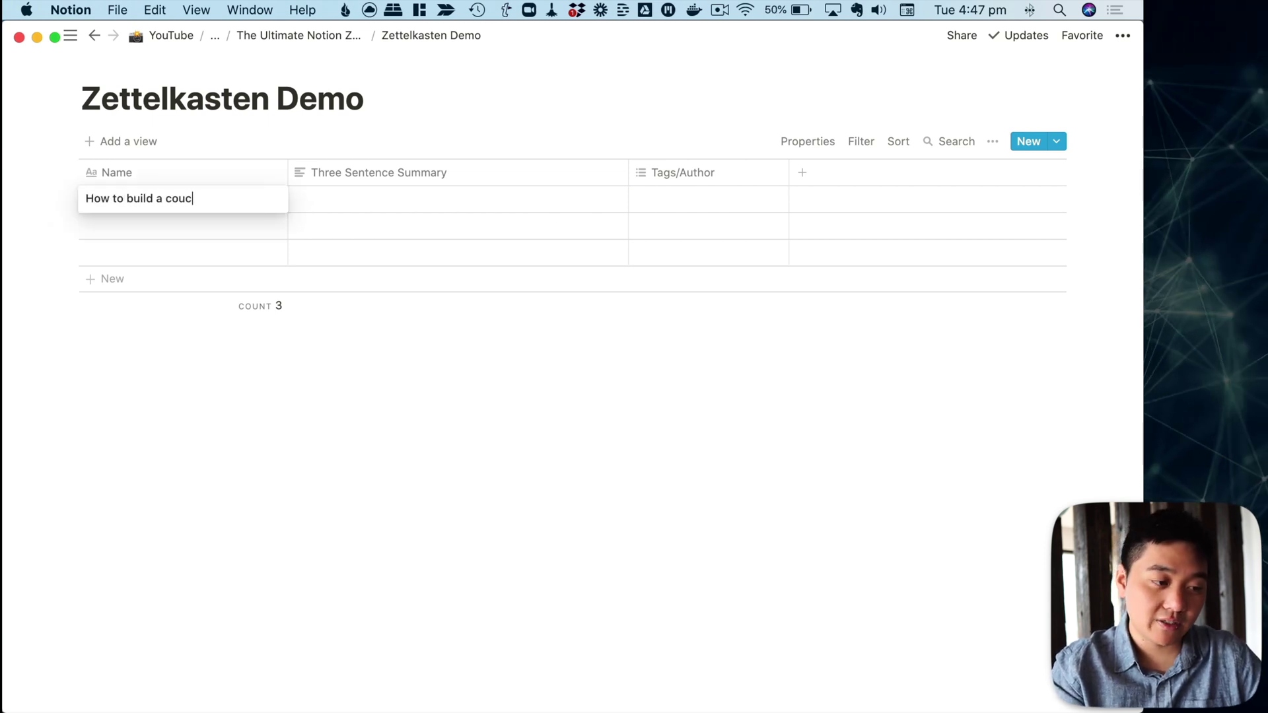
Enter 'How to build a couch' with summary '- Go to Ikea' / '- Buy couch' and tag Myself
{"action": "type", "text": "h"}
{"action": "key", "text": "Tab"}
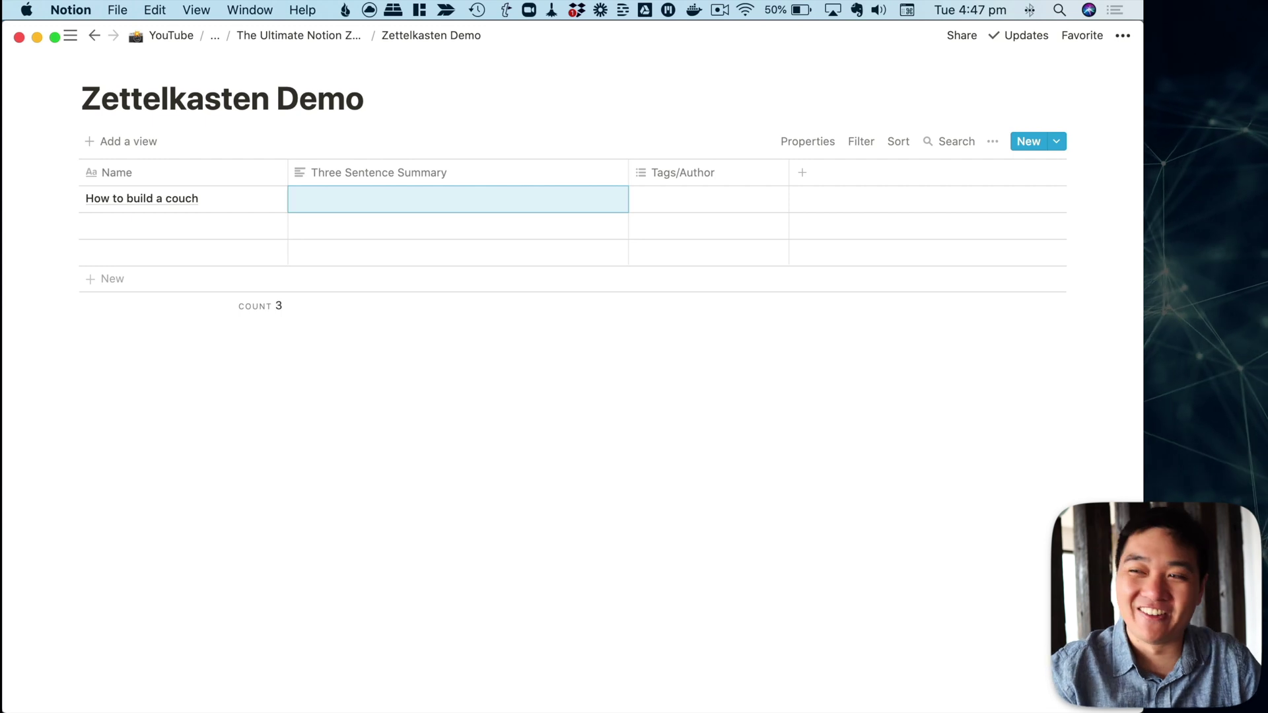
{"action": "type", "text": "-"}
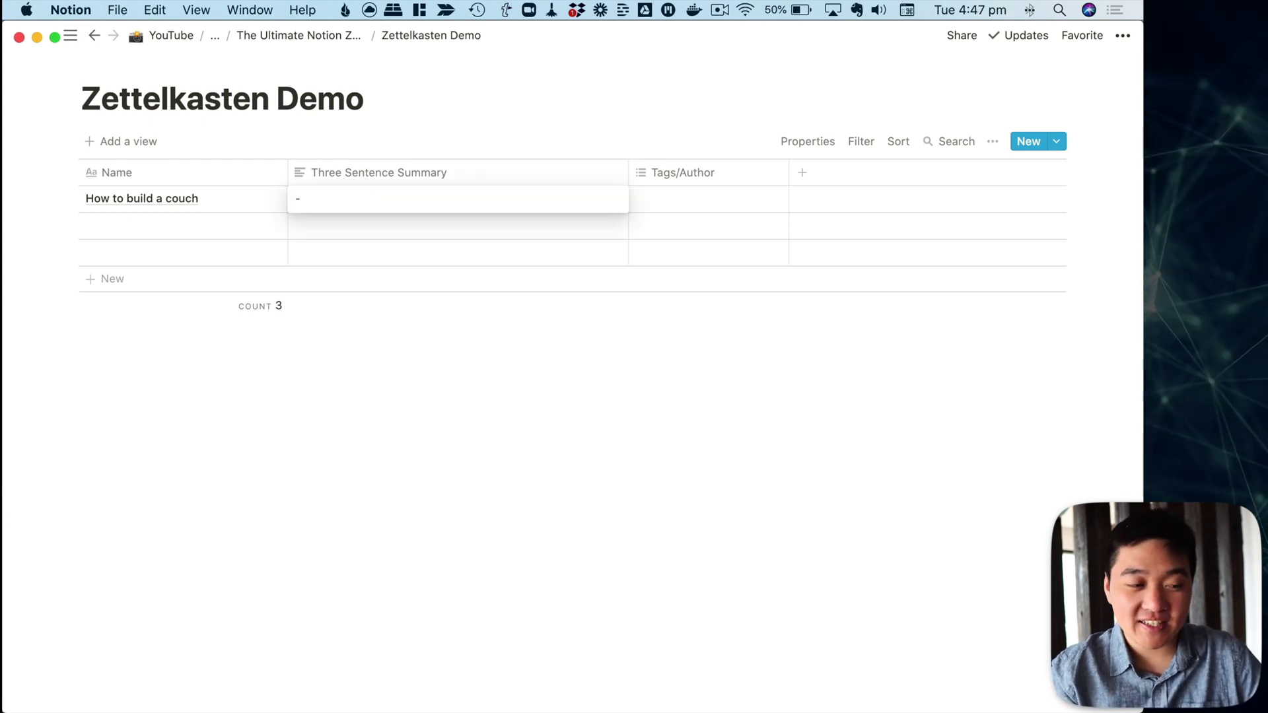
{"action": "type", "text": " Go to Ikea"}
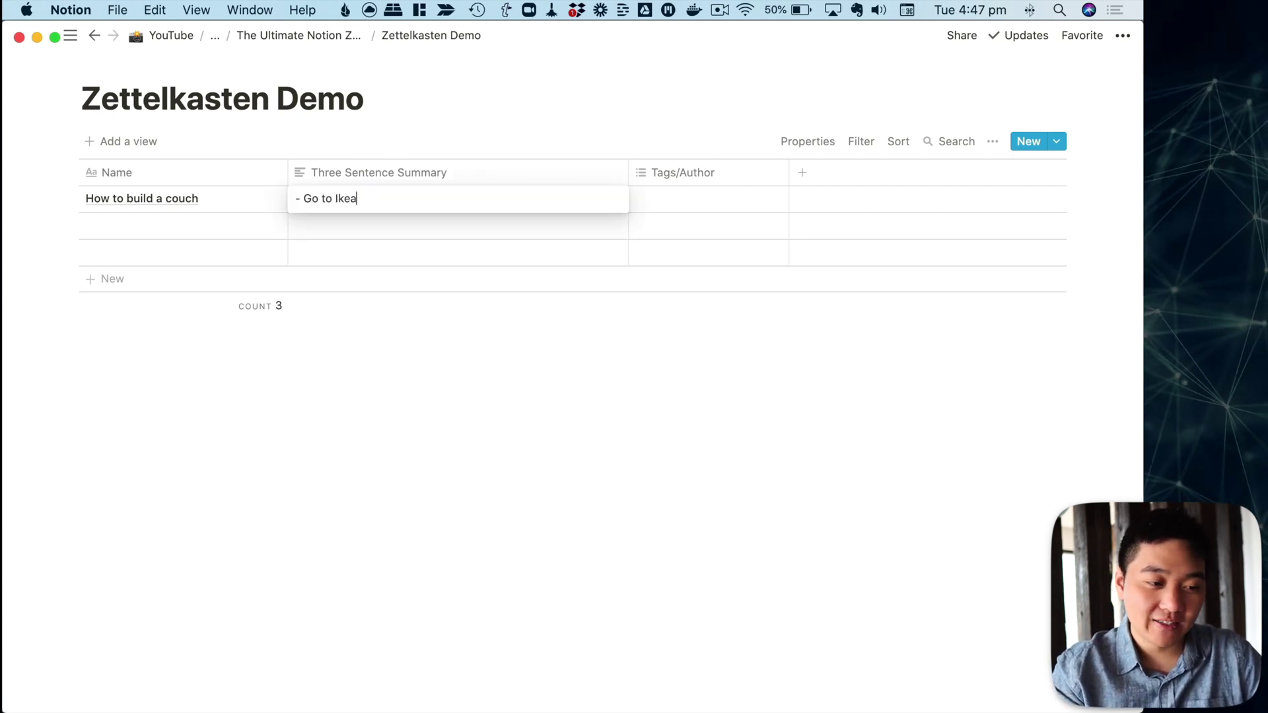
{"action": "key", "text": "shift+Return"}
{"action": "type", "text": "- Buy couch"}
{"action": "key", "text": "Tab"}
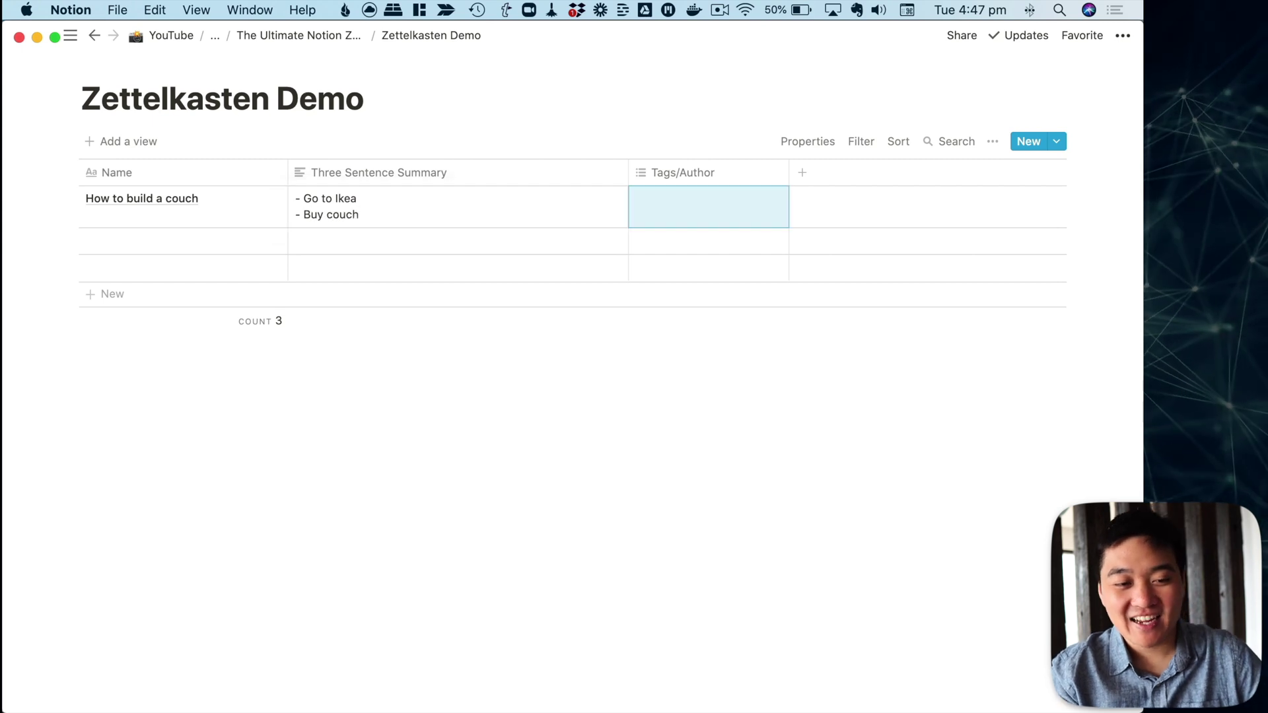
{"action": "type", "text": "Myself"}
{"action": "key", "text": "Escape"}
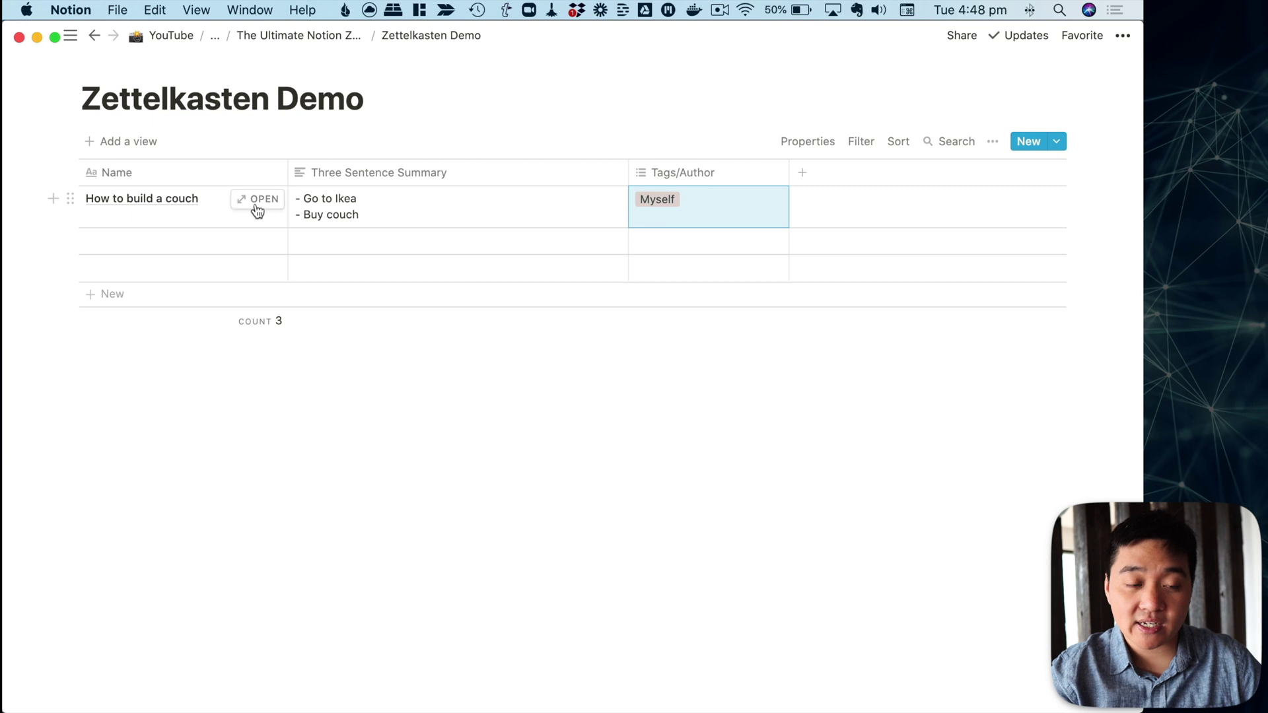
Open the couch note and add a numbered list: 'Drive to IKEA', 'Buy a couch with money'
{"action": "left_click", "coordinate": [258, 204]}
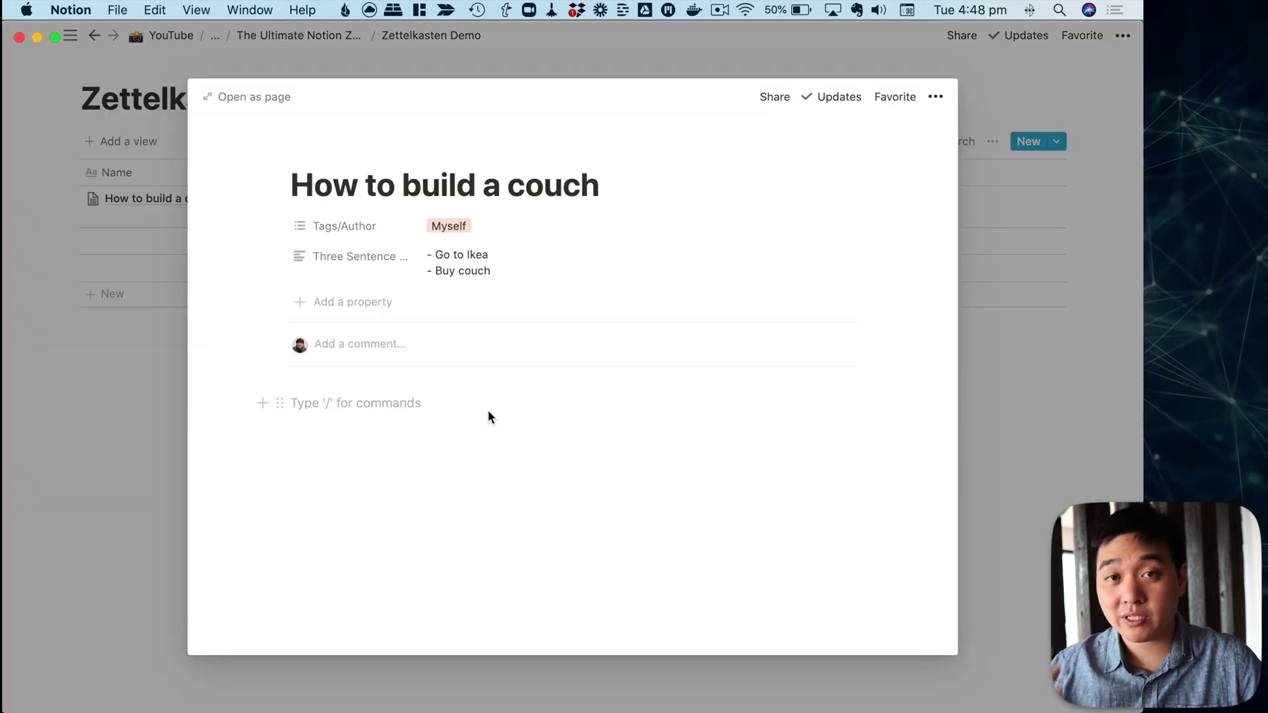
{"action": "type", "text": "1. Drive to IKEA"}
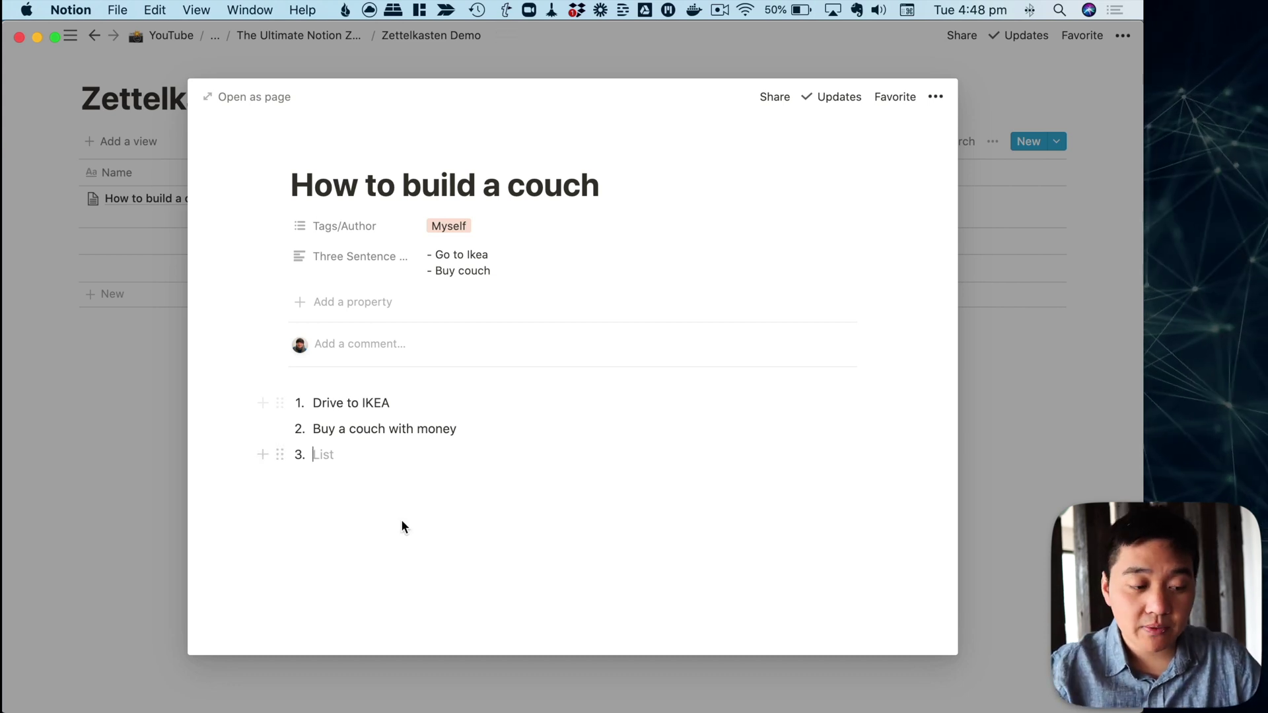
{"action": "left_click_drag", "start_coordinate": [402, 521], "coordinate": [300, 378]}
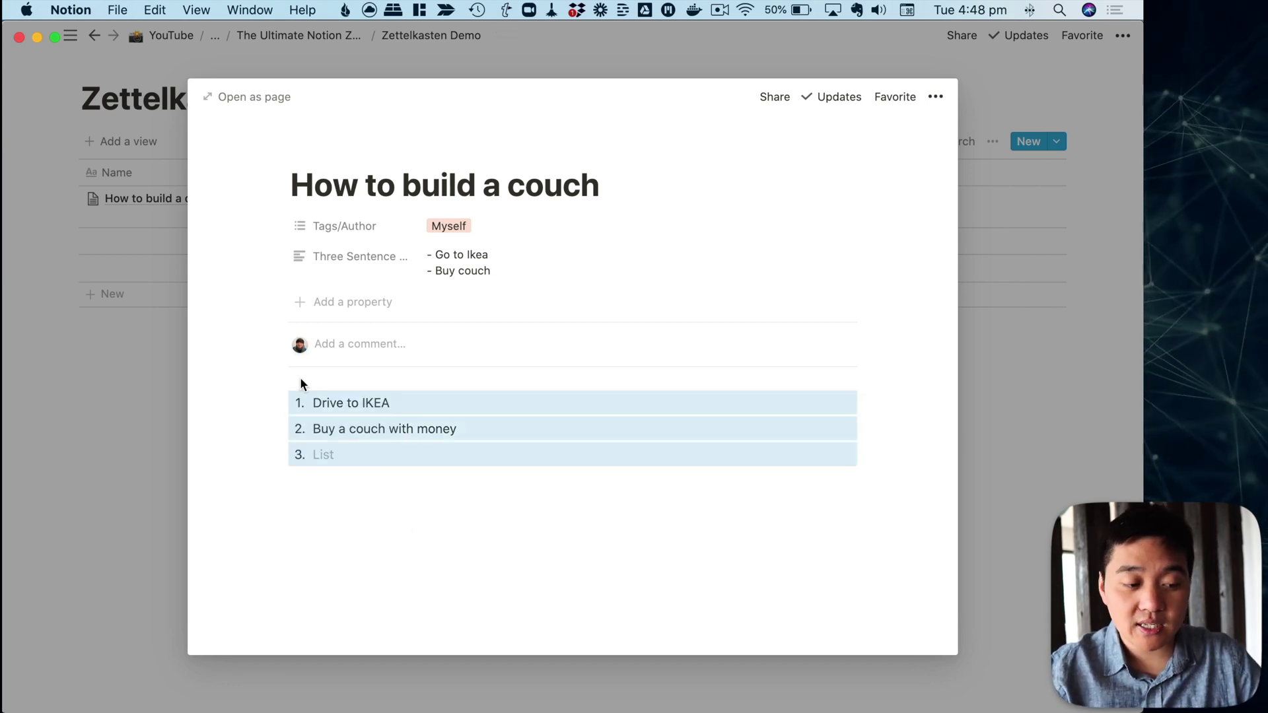
Add a 'Full note' Heading 1 below the numbered list
{"action": "left_click", "coordinate": [403, 540]}
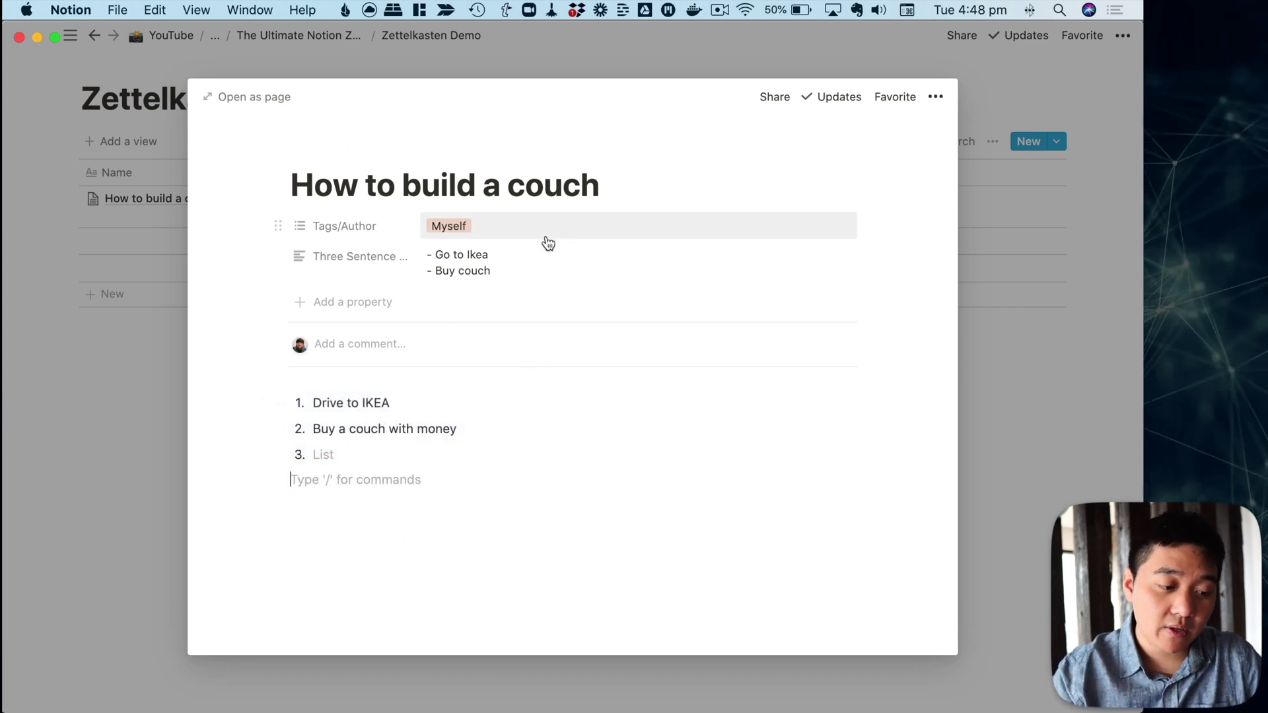
{"action": "type", "text": "/h1"}
{"action": "key", "text": "Return"}
{"action": "type", "text": "Full note"}
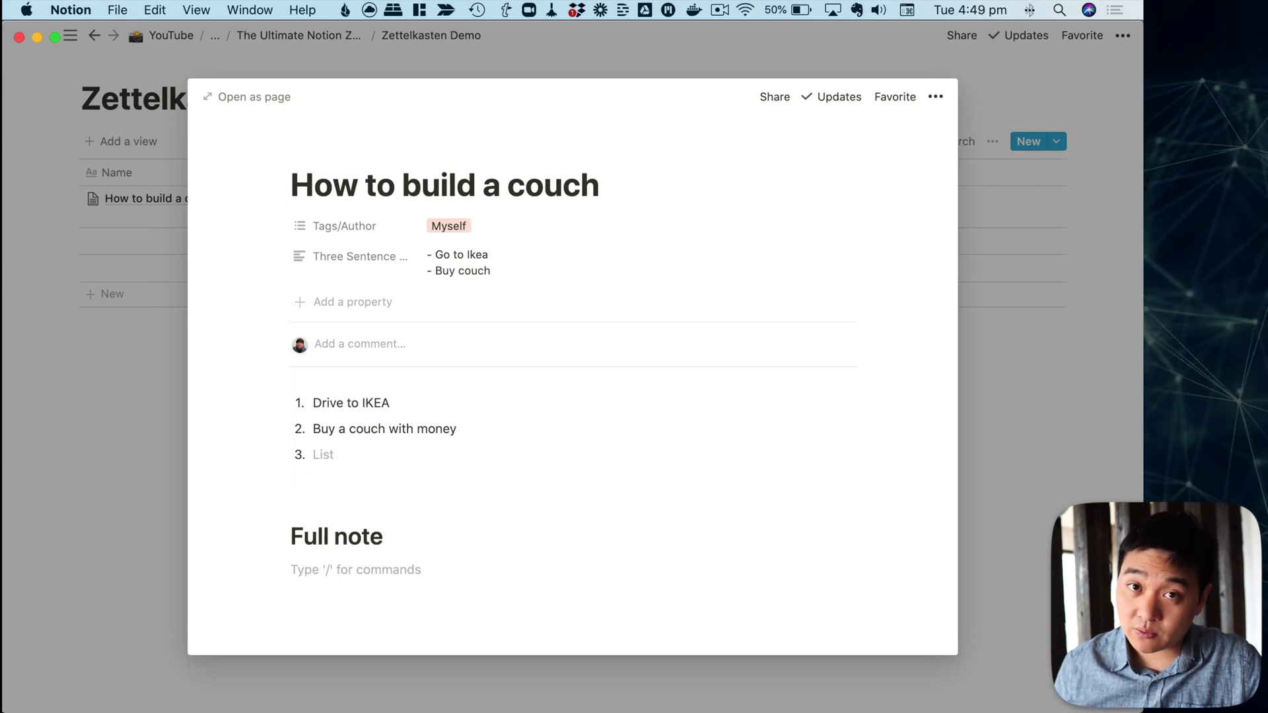
{"action": "key", "text": "Up"}
{"action": "key", "text": "Up"}
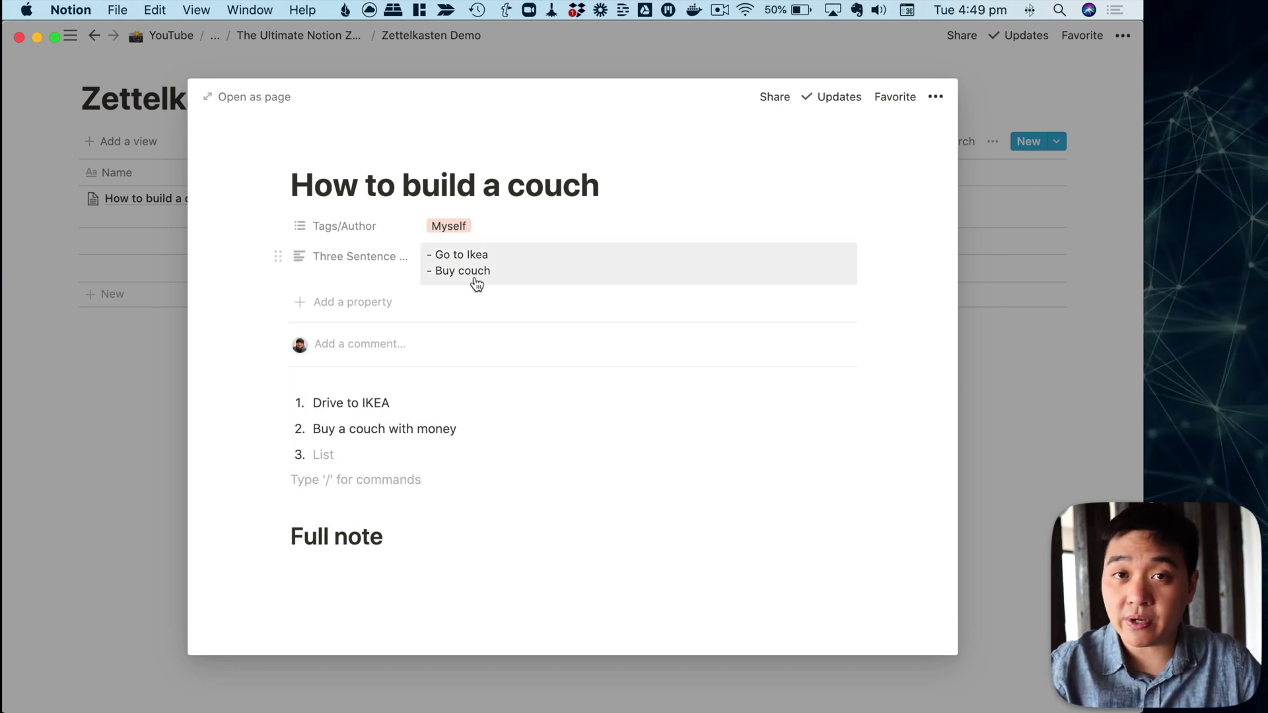